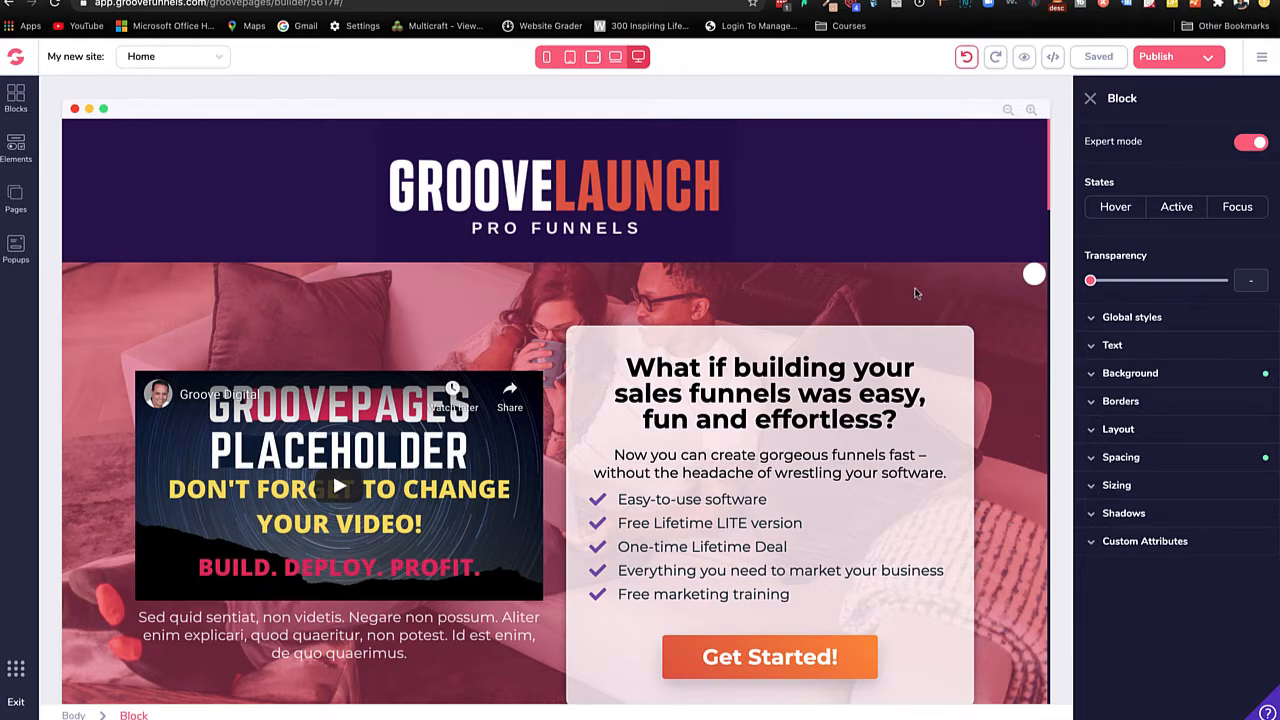
Step: Examine how the hero section's parallax background photo and color overlay behave while moving through the Home page
scroll(1025, 352, "down", 2)
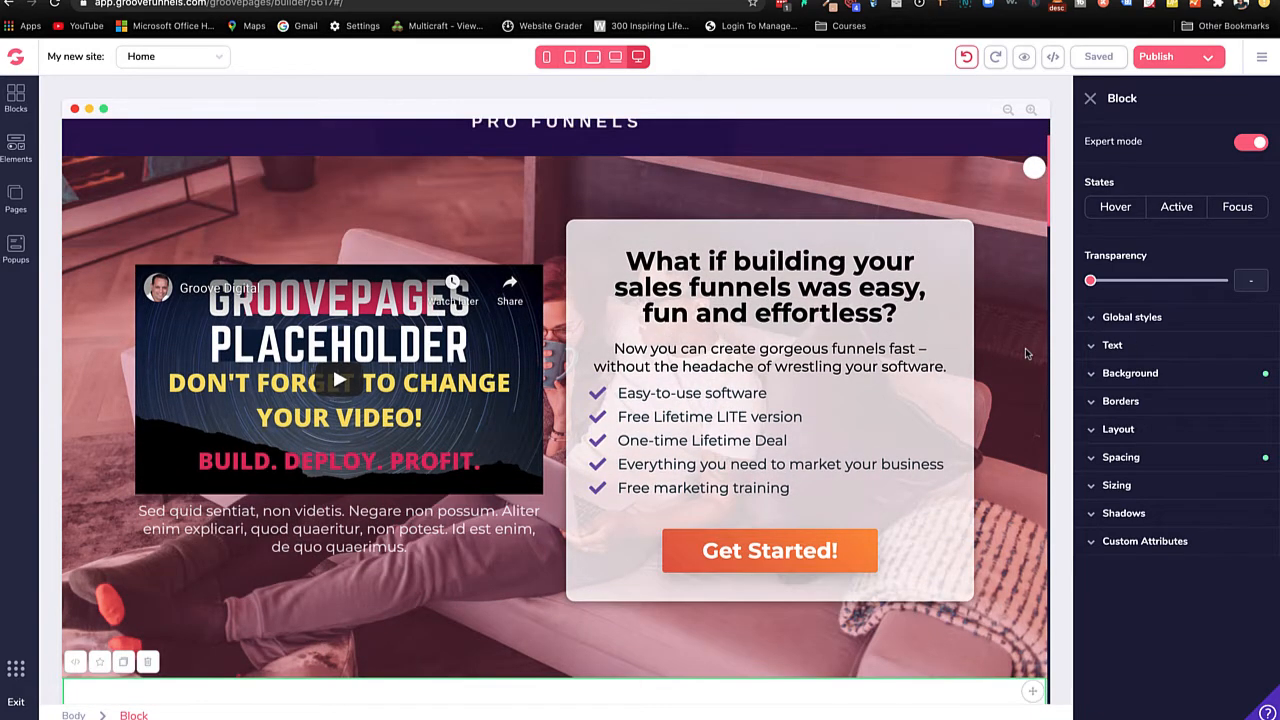
scroll(1025, 348, "down", 4)
scroll(1025, 348, "up", 6)
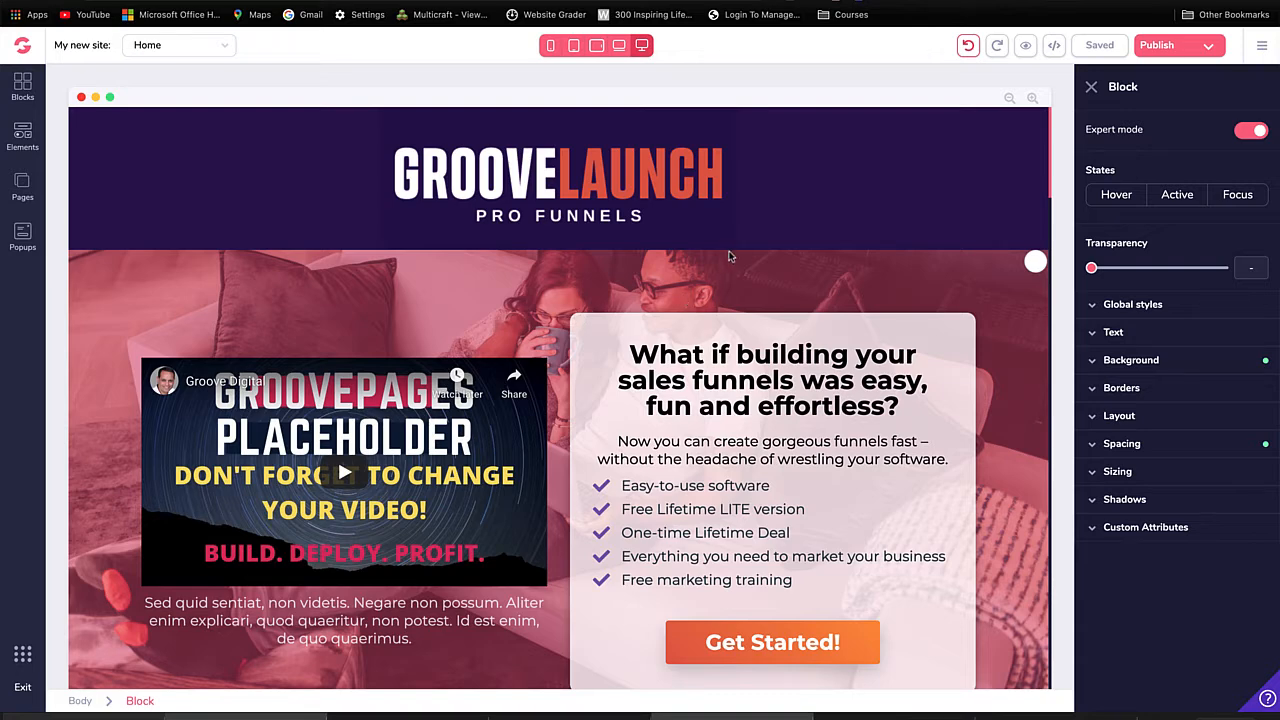
scroll(773, 251, "down", 1)
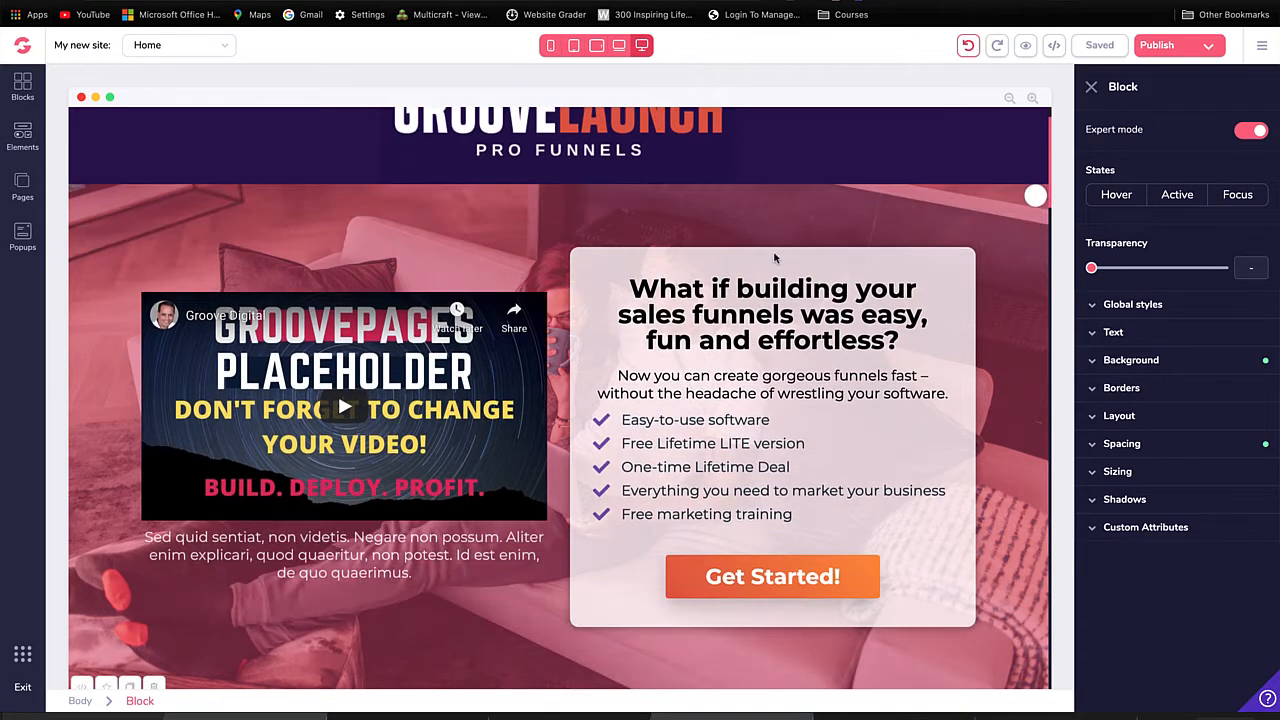
scroll(770, 249, "up", 1)
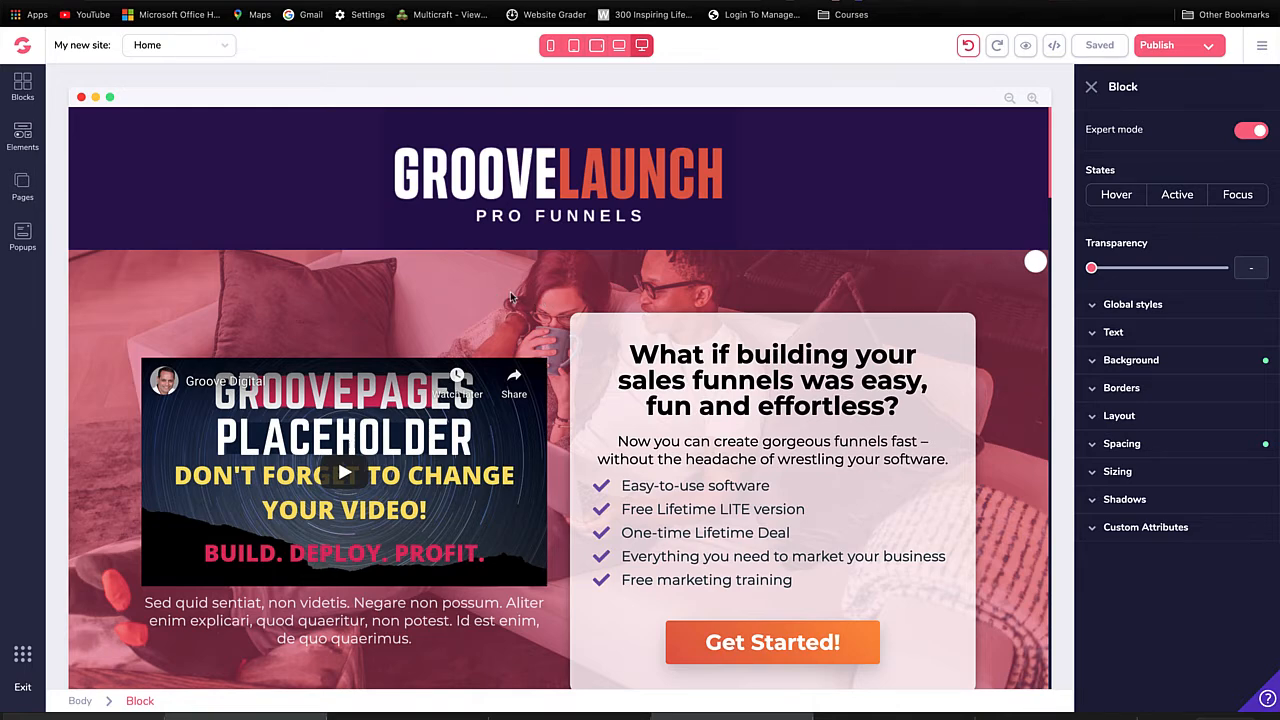
scroll(485, 295, "down", 1)
scroll(455, 310, "up", 1)
scroll(1065, 307, "down", 1)
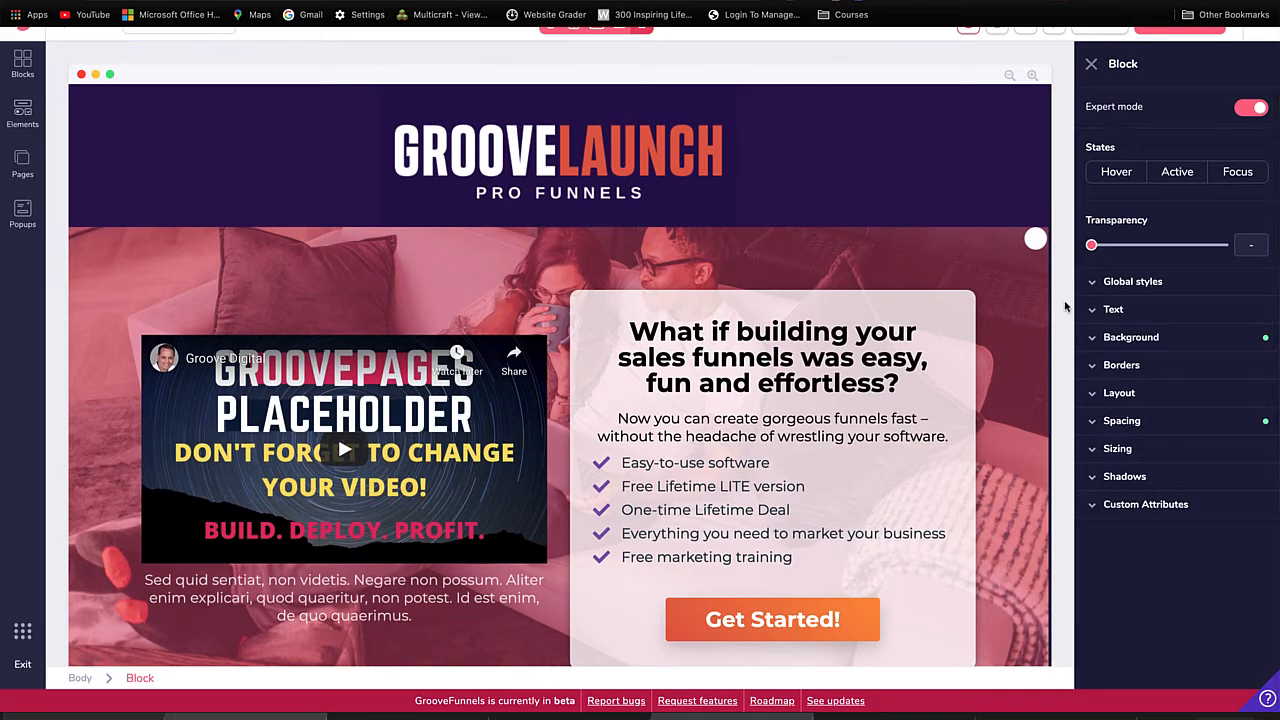
scroll(1065, 307, "up", 1)
scroll(1065, 307, "down", 1)
scroll(1065, 307, "up", 1)
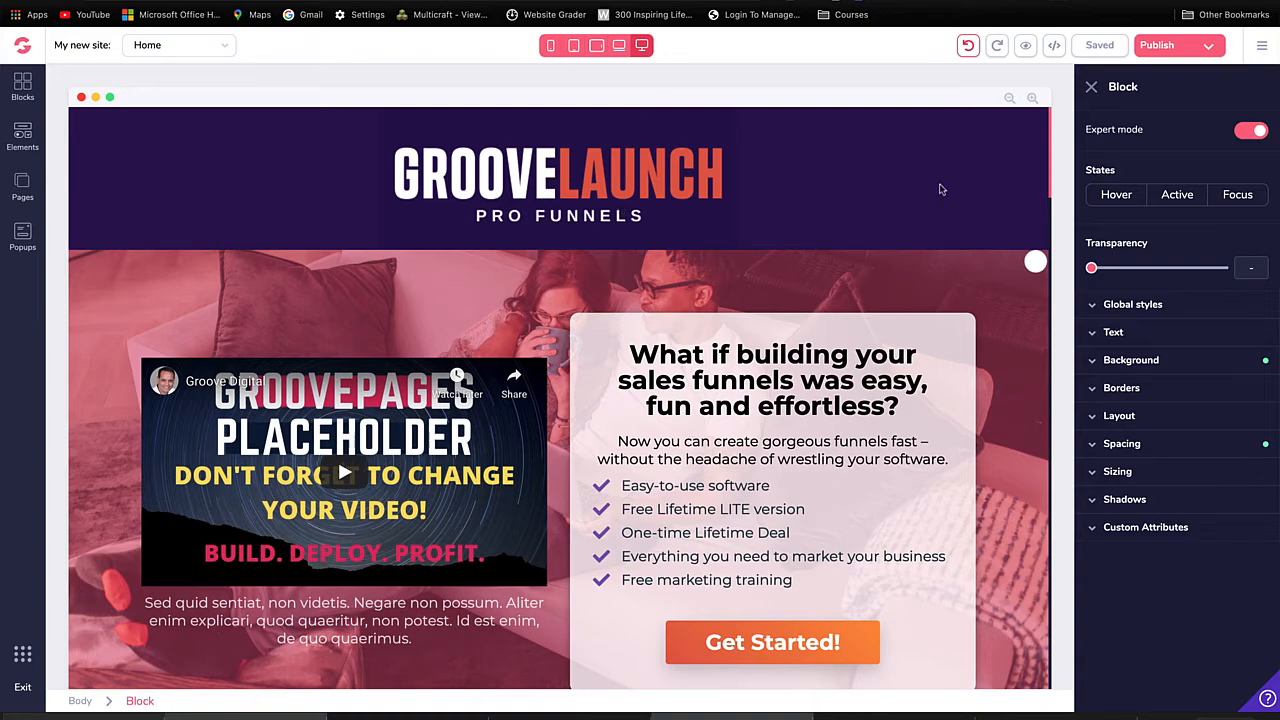
scroll(503, 300, "down", 5)
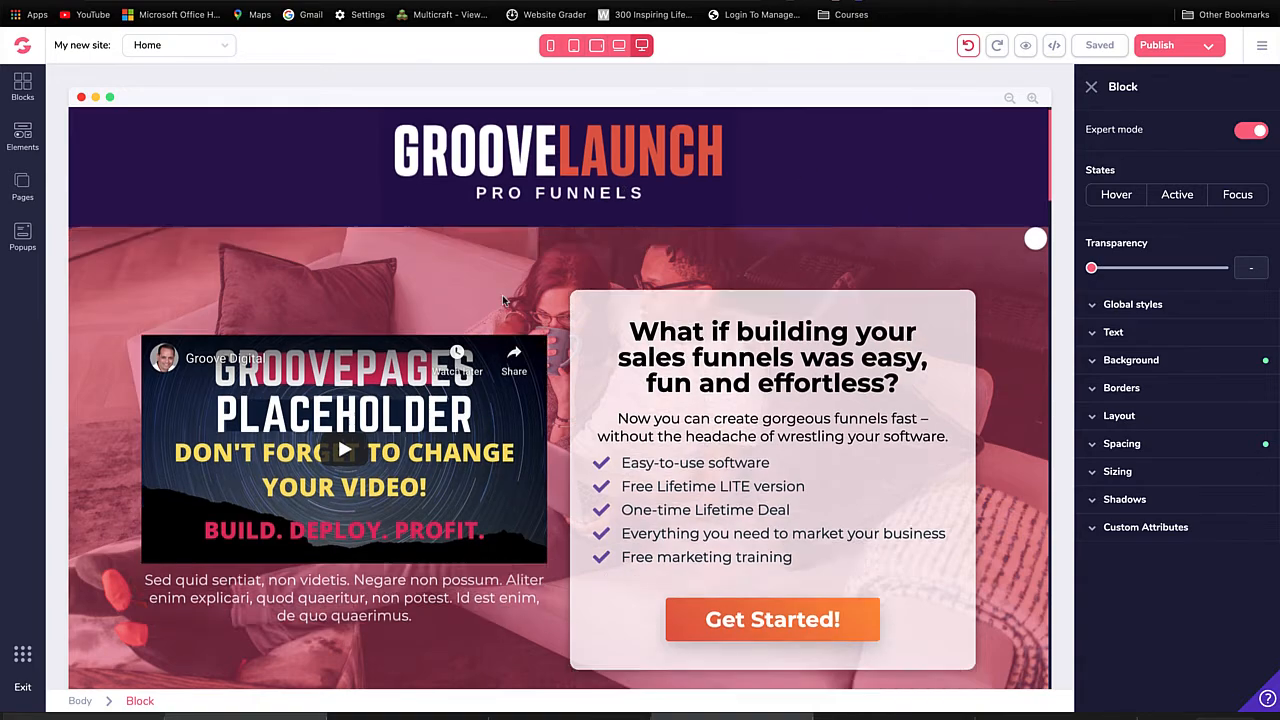
scroll(503, 297, "up", 6)
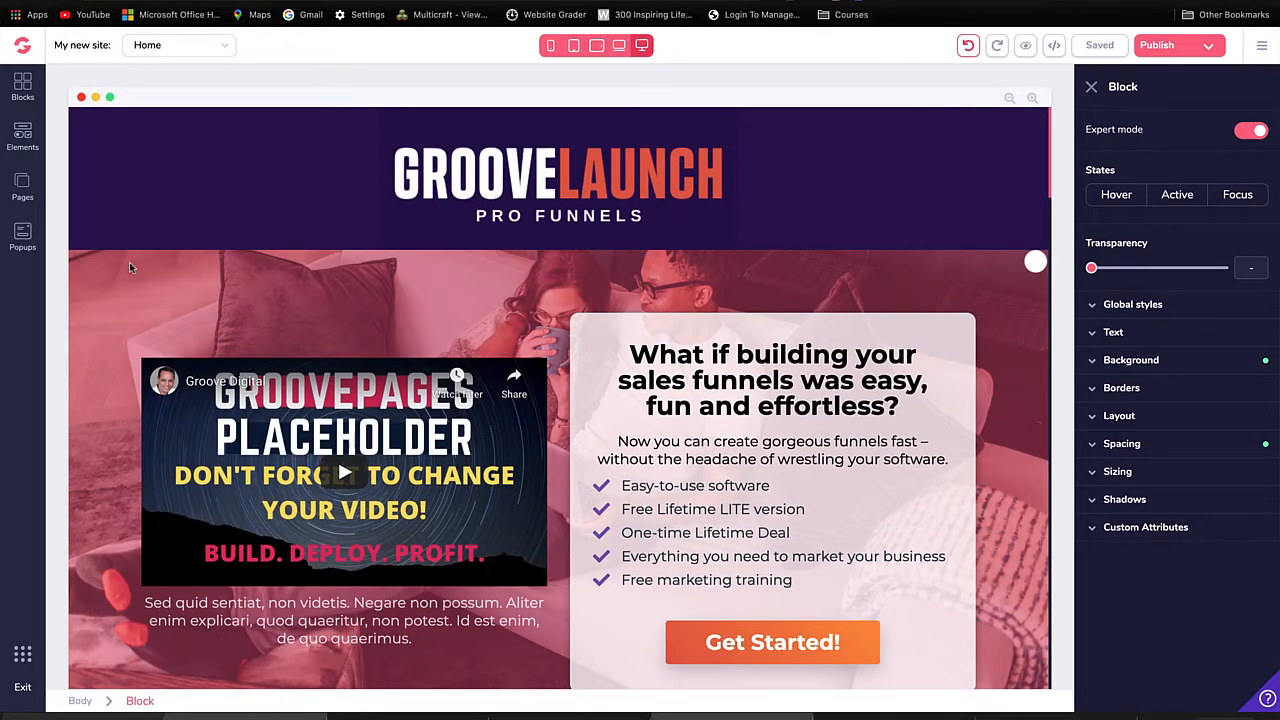
Step: Open the hero block's background settings and highlight the photo of the couple on the couch in the image library
left_click(98, 263)
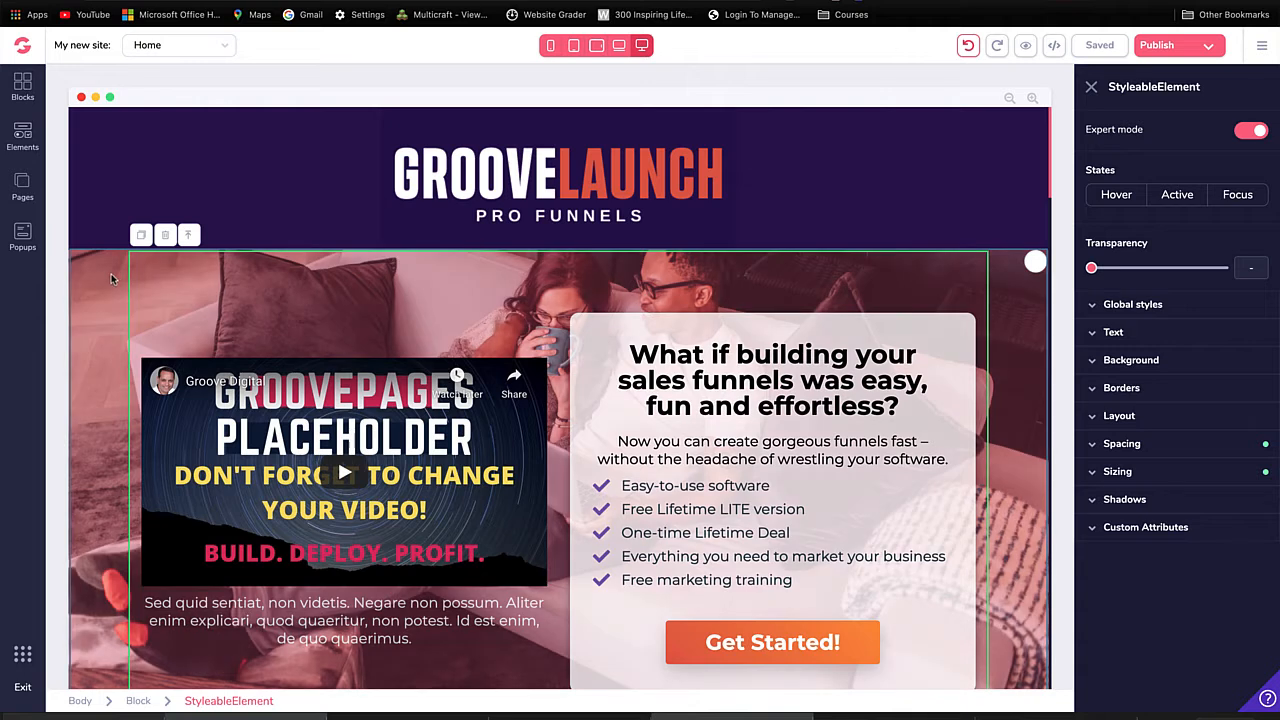
left_click(88, 270)
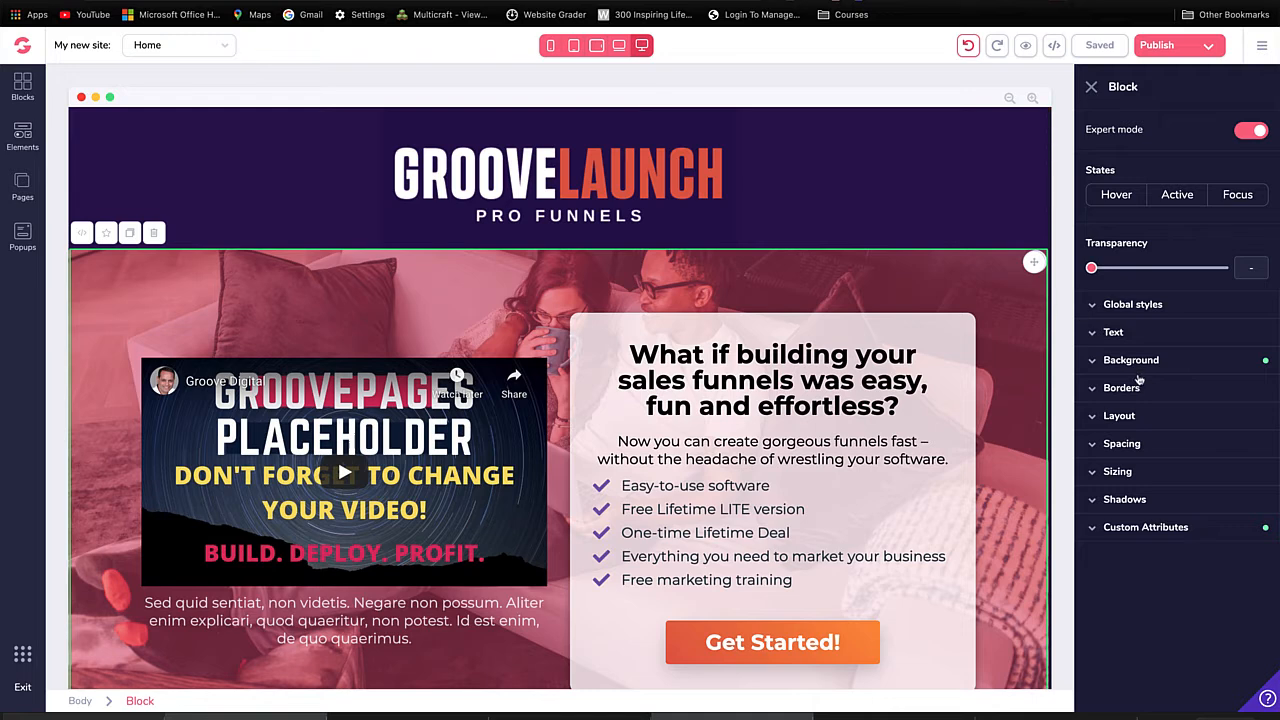
left_click(1140, 362)
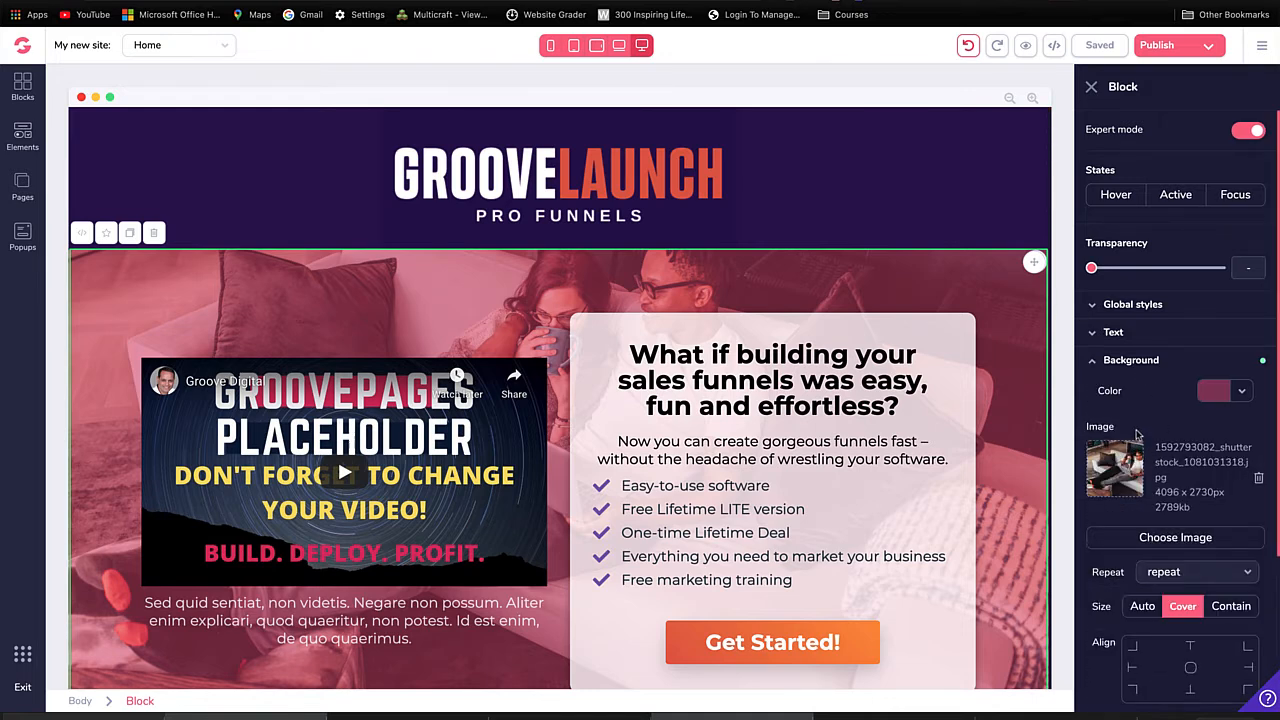
scroll(1140, 435, "down", 2)
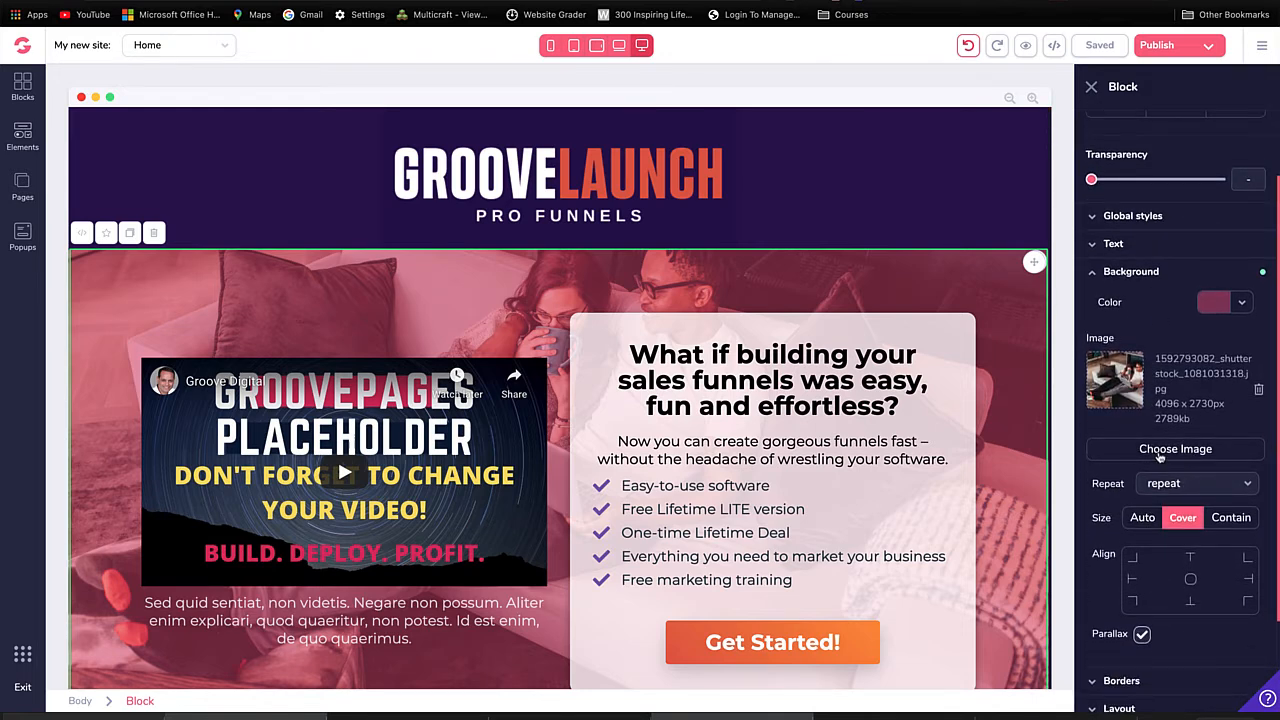
scroll(1195, 245, "up", 2)
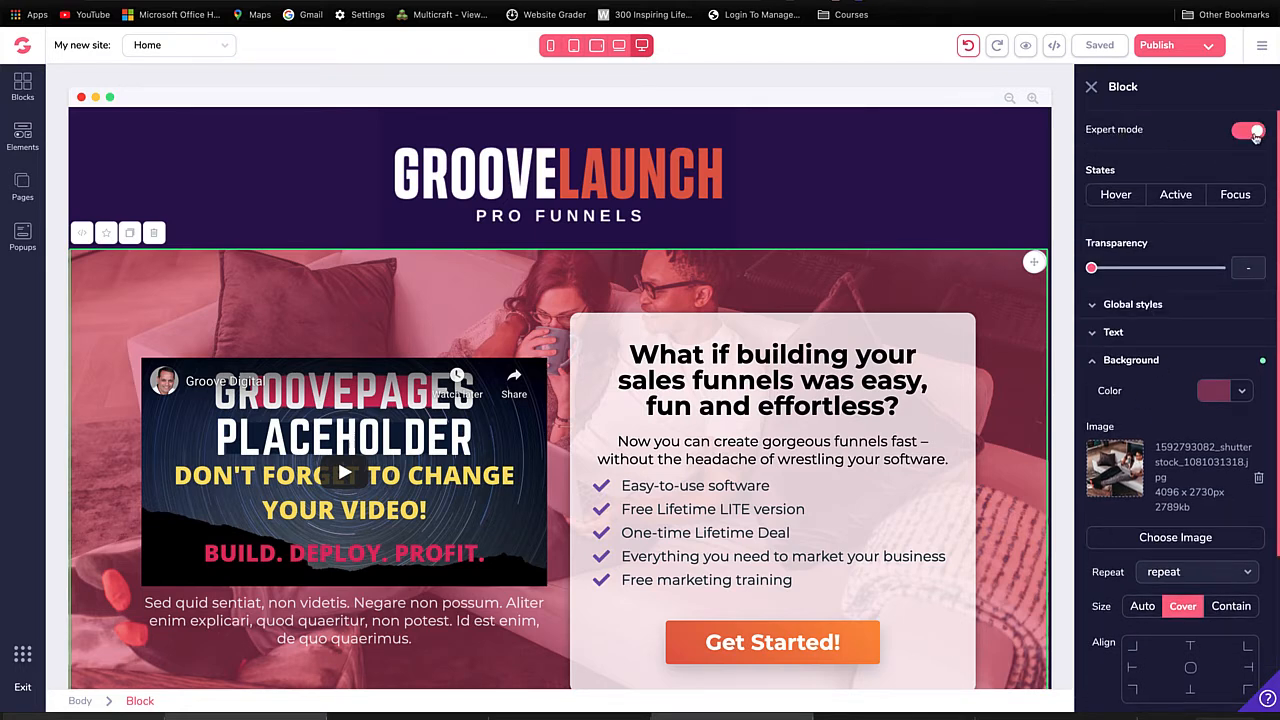
scroll(1180, 351, "down", 3)
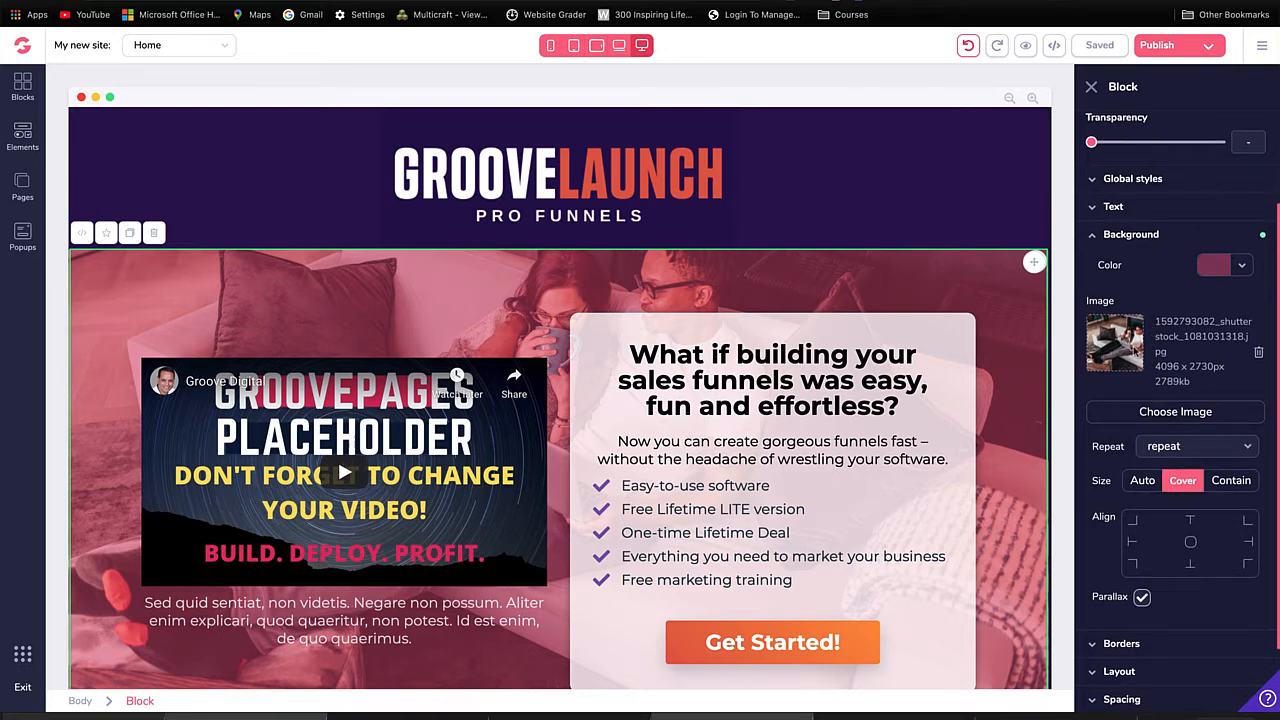
left_click(1172, 416)
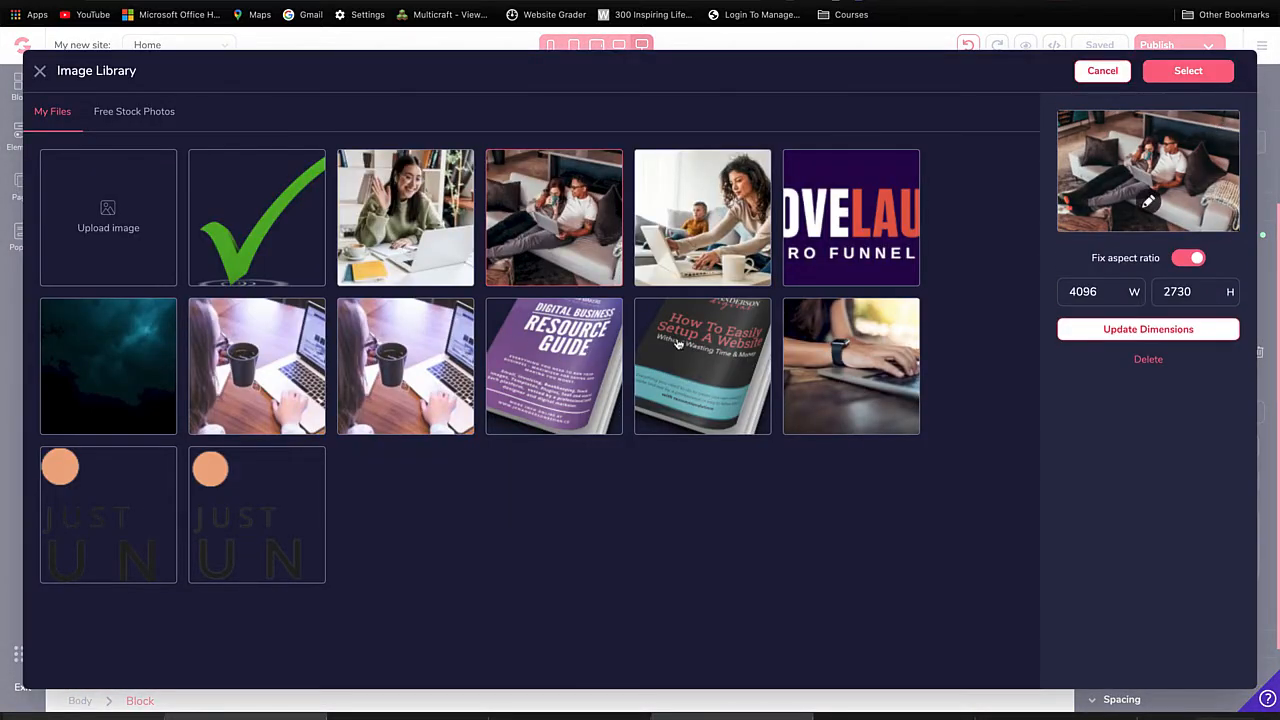
left_click(562, 232)
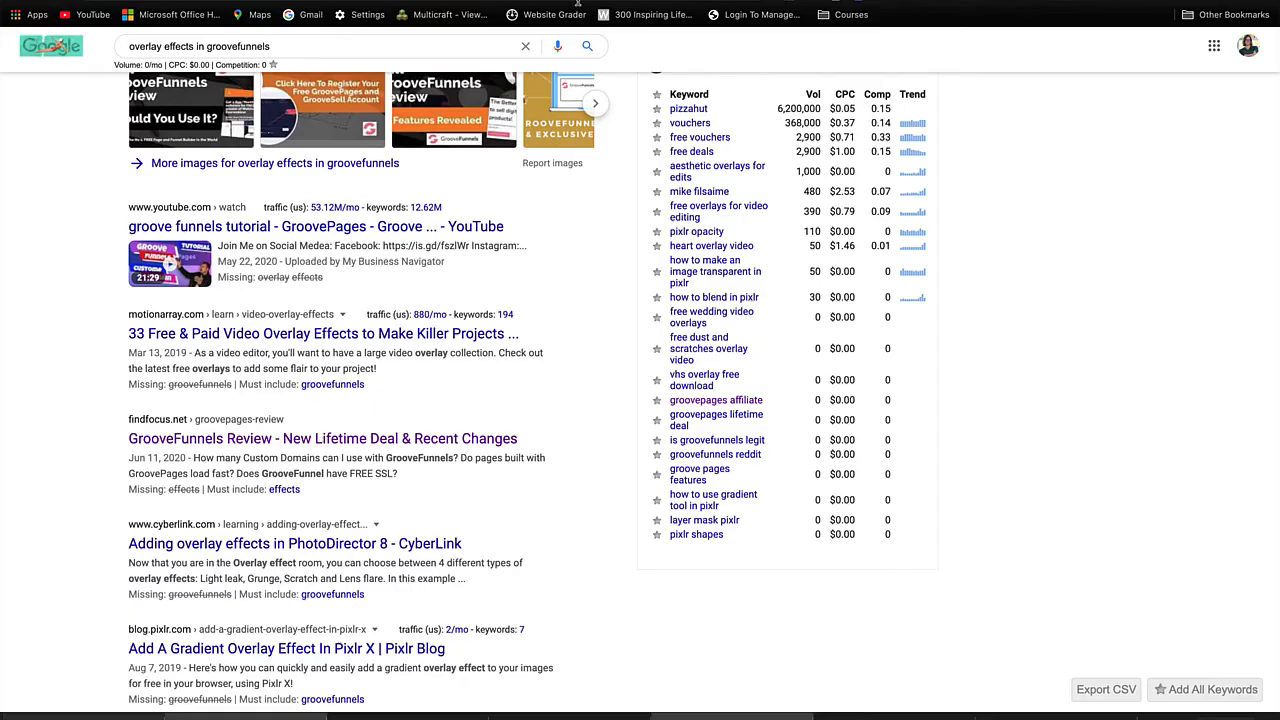
Step: Switch to the browser tab with the Google search and open optimizilla.com, the online image compressor
key("super+l")
type("optim")
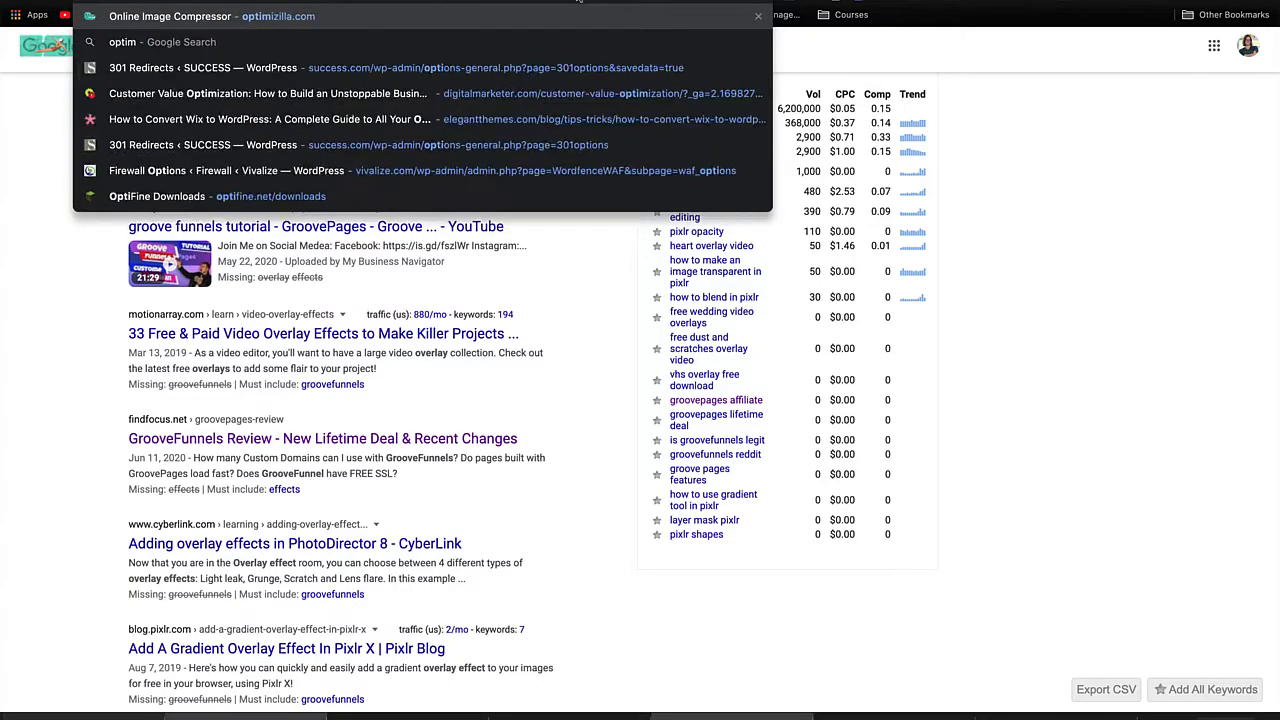
type("izilla.com")
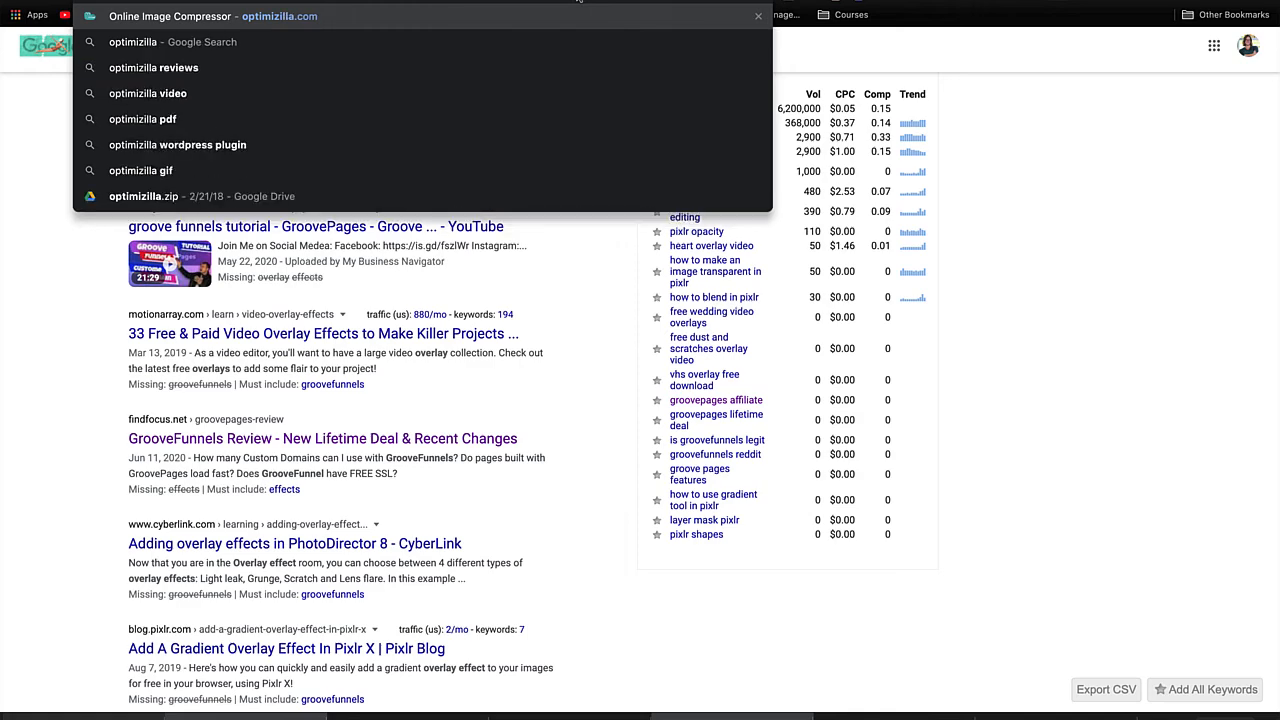
key("Return")
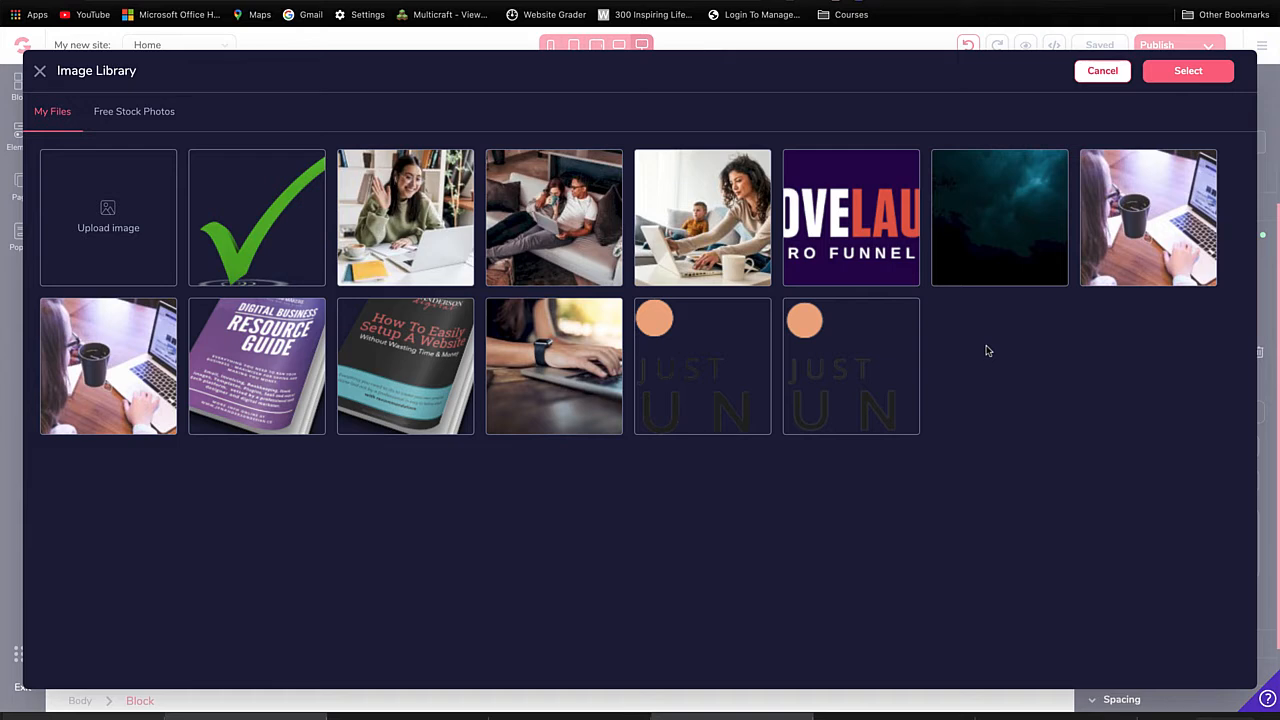
Step: Set the photo of the couple on the couch as the hero block's background image
left_click(565, 214)
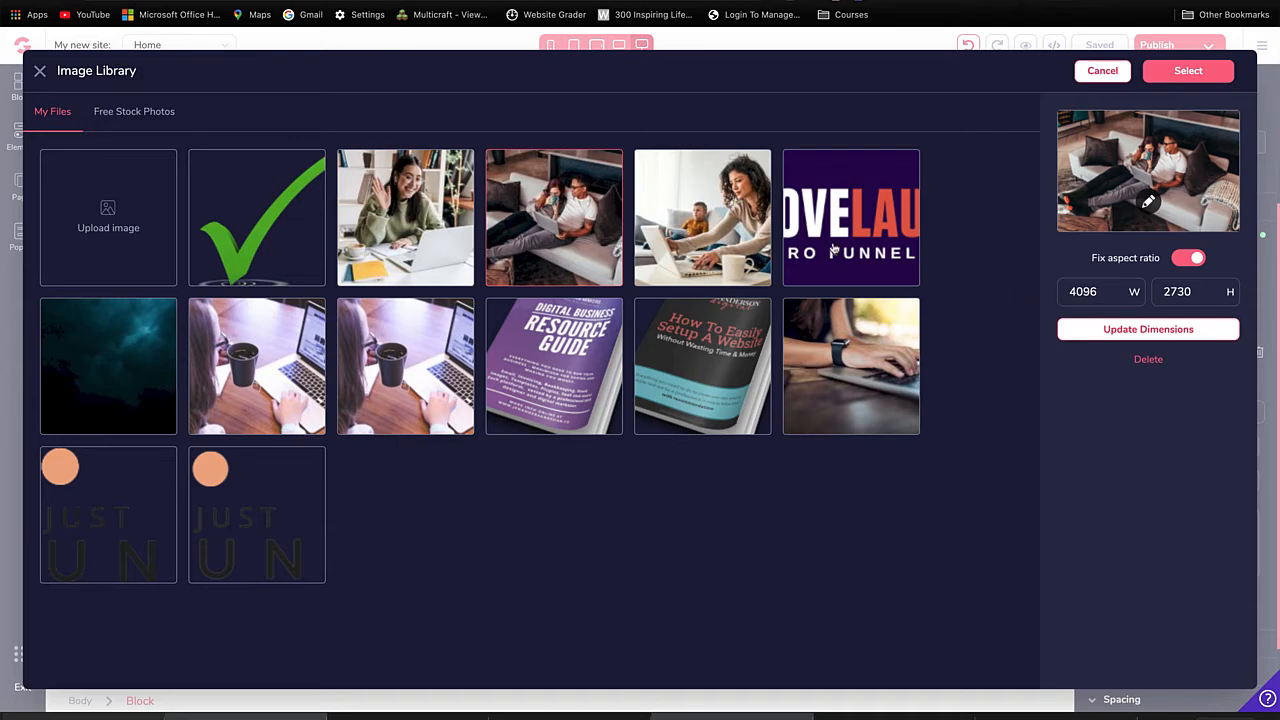
left_click(1188, 71)
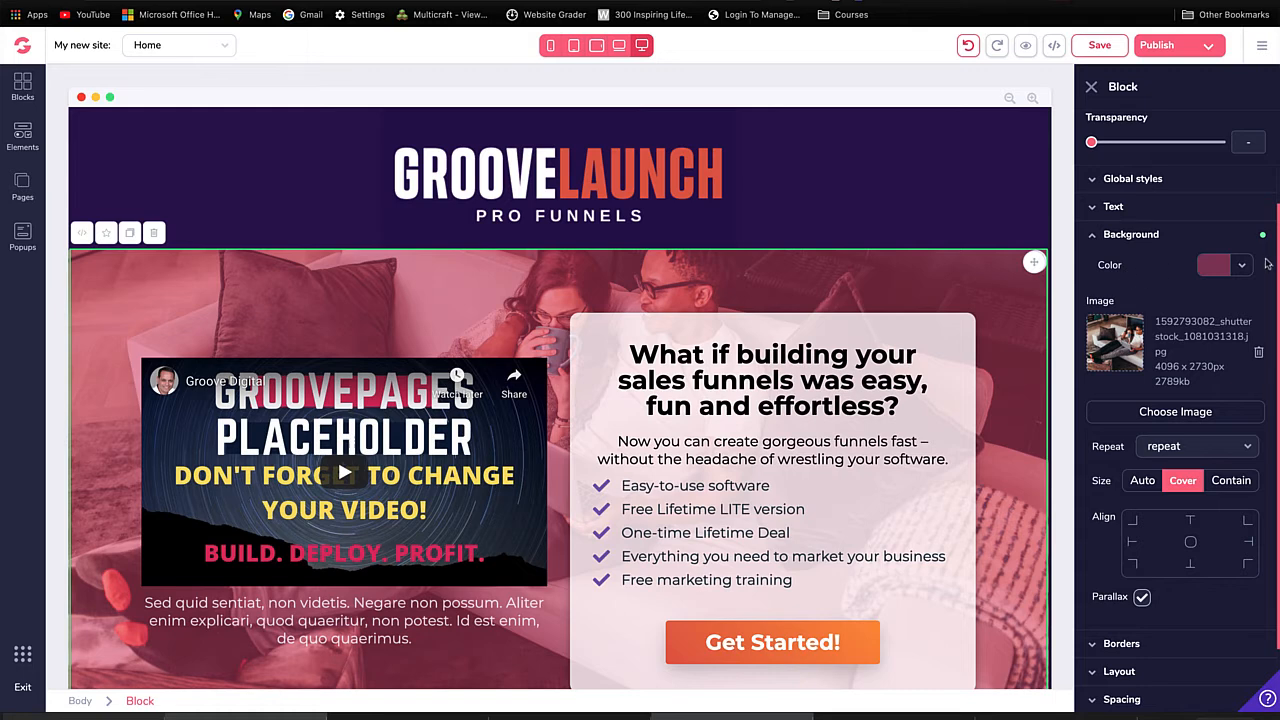
Step: Open the hero block's background color picker and inspect the hex code in its custom color chooser
left_click(1242, 268)
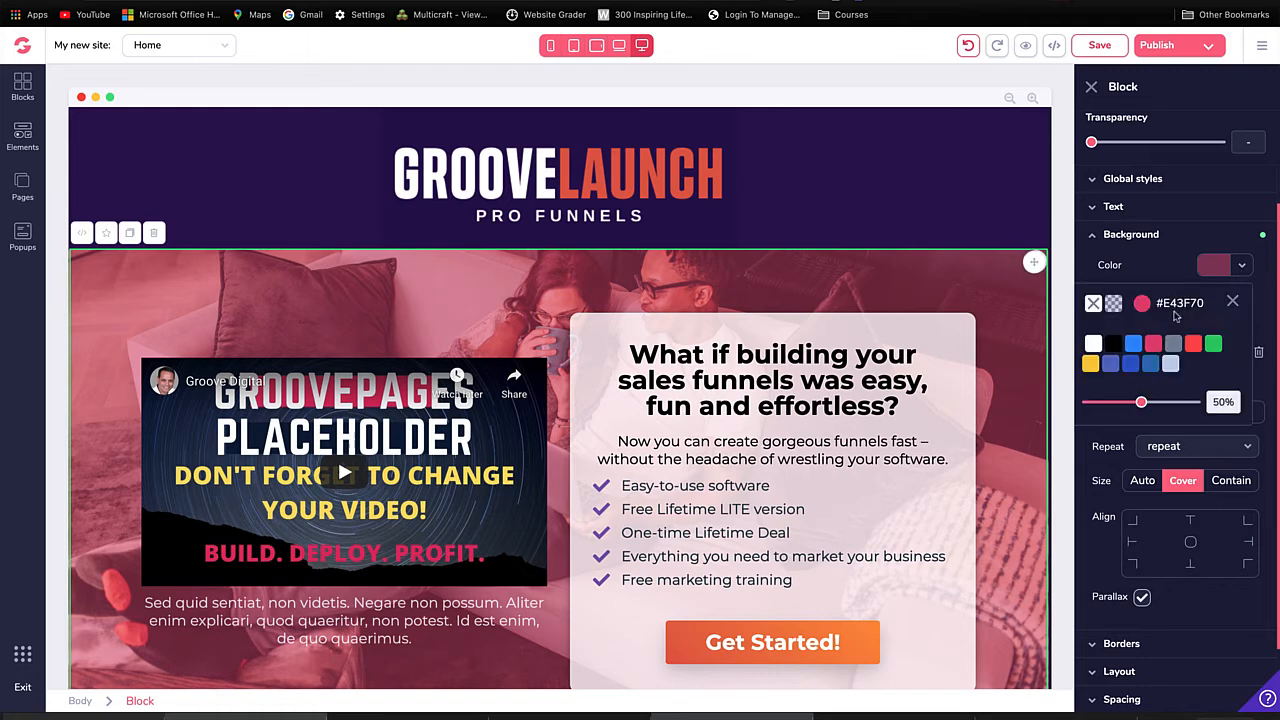
left_click(1143, 305)
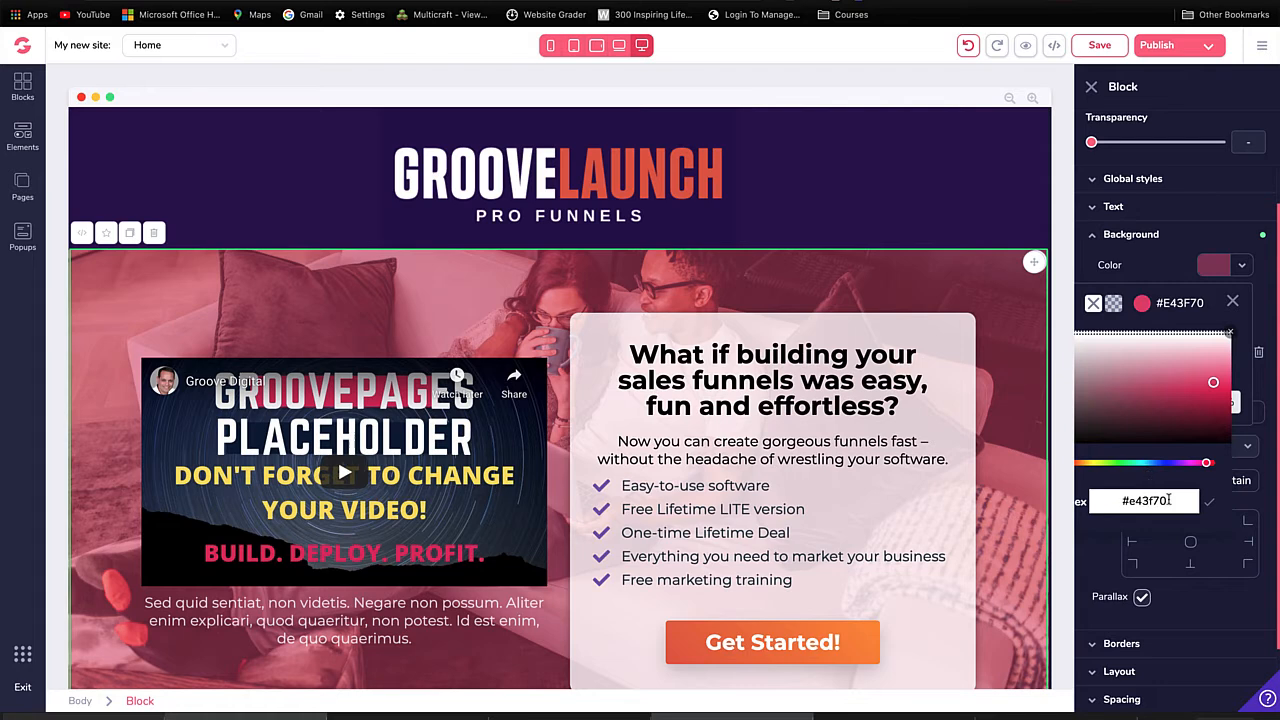
left_click_drag(1168, 500, 1126, 500)
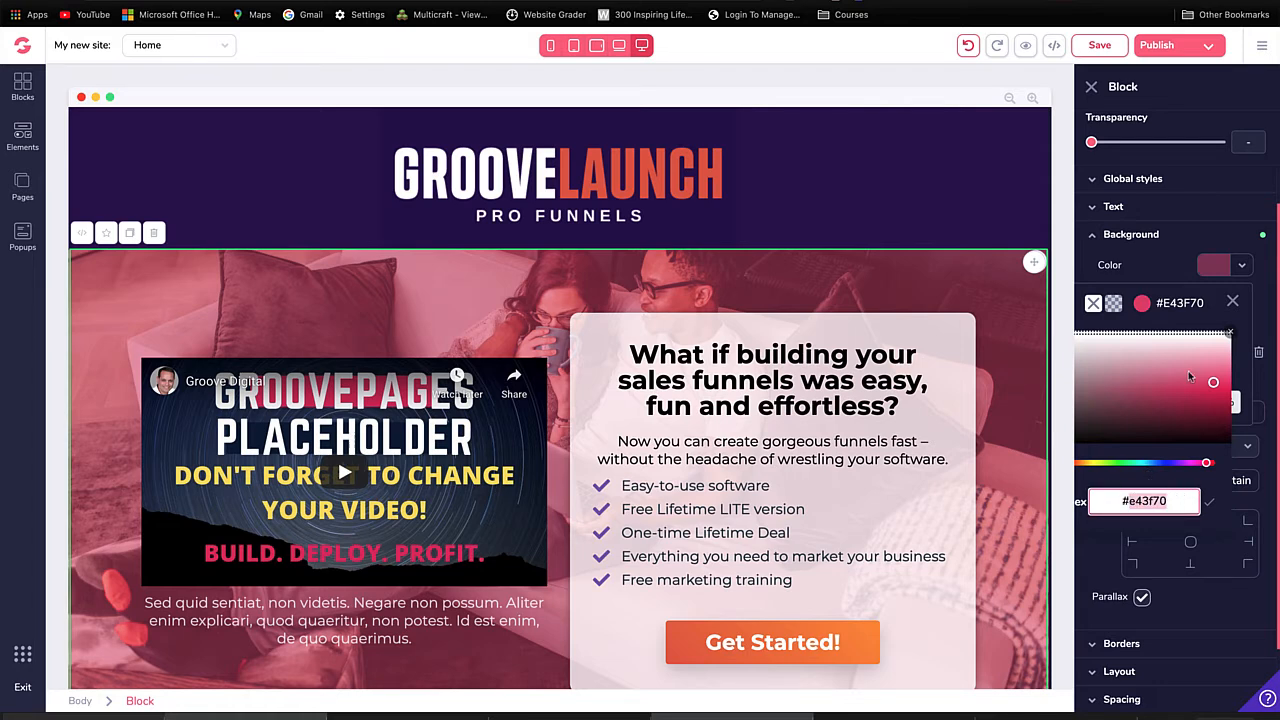
left_click(1199, 323)
mouse_move(1159, 345)
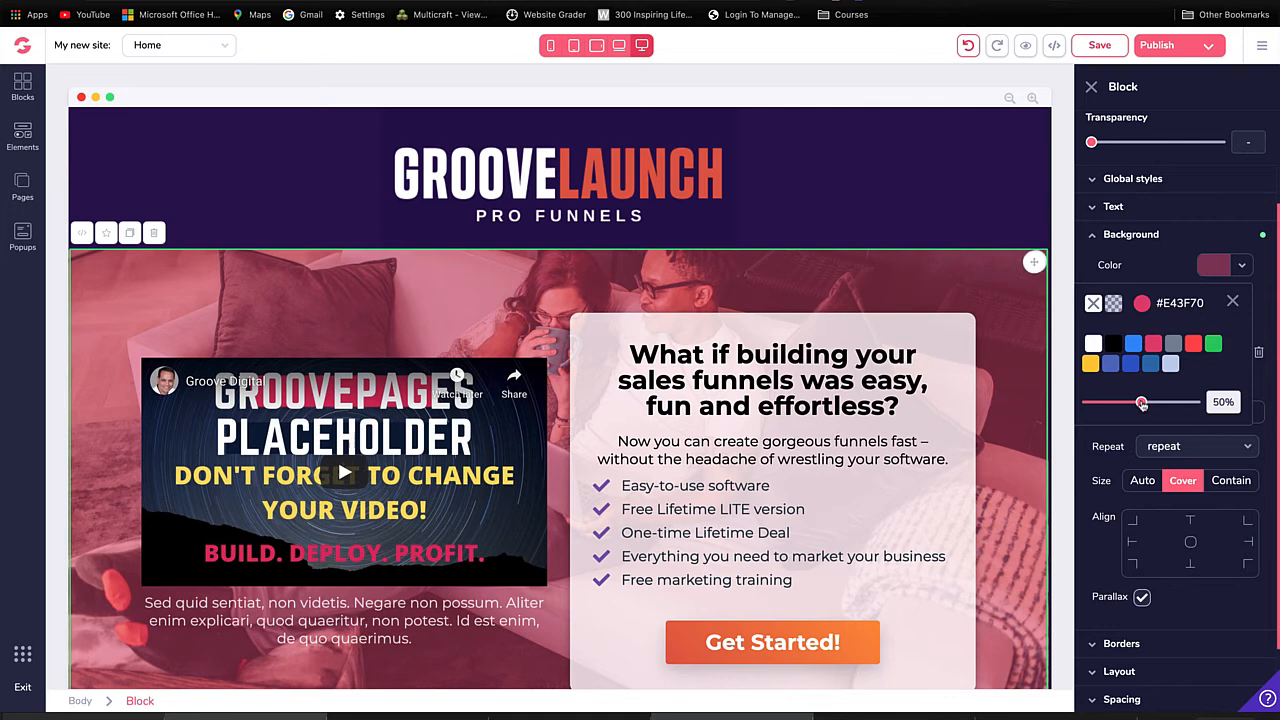
Step: Try the background color overlay at 0% transparency and return it to 50%
left_click_drag(1141, 403, 1083, 402)
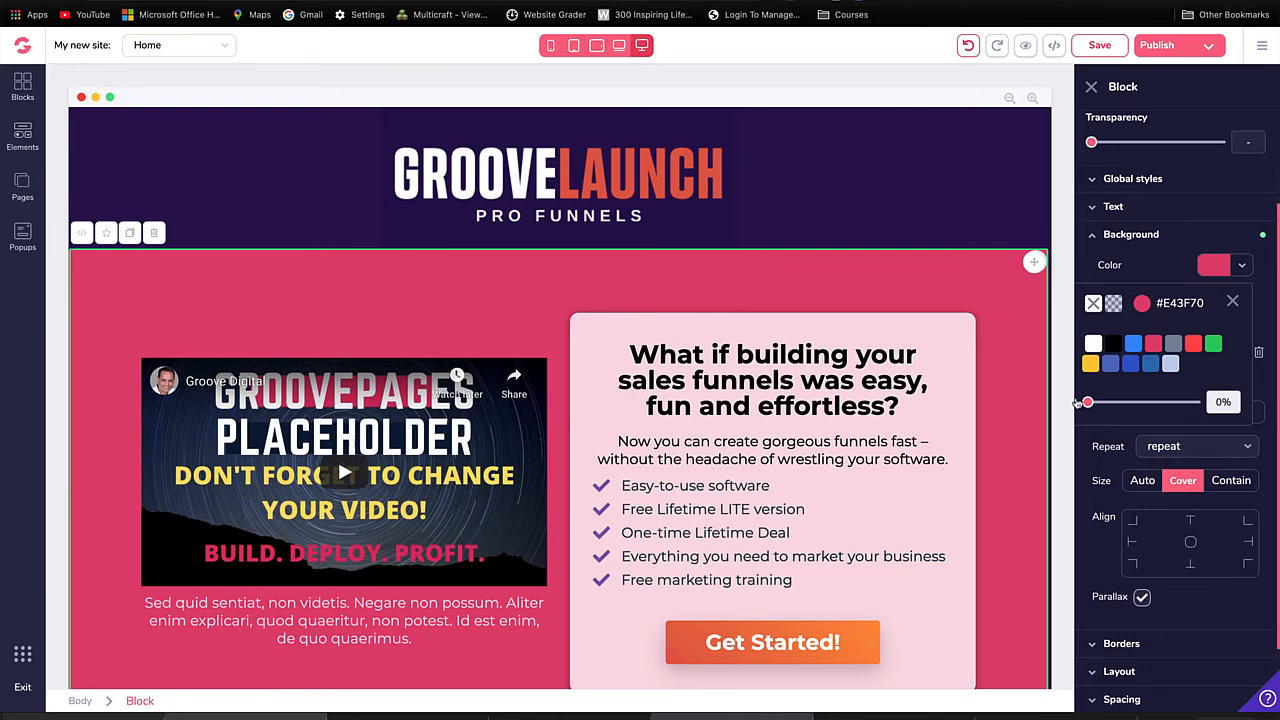
left_click_drag(1080, 402, 1143, 405)
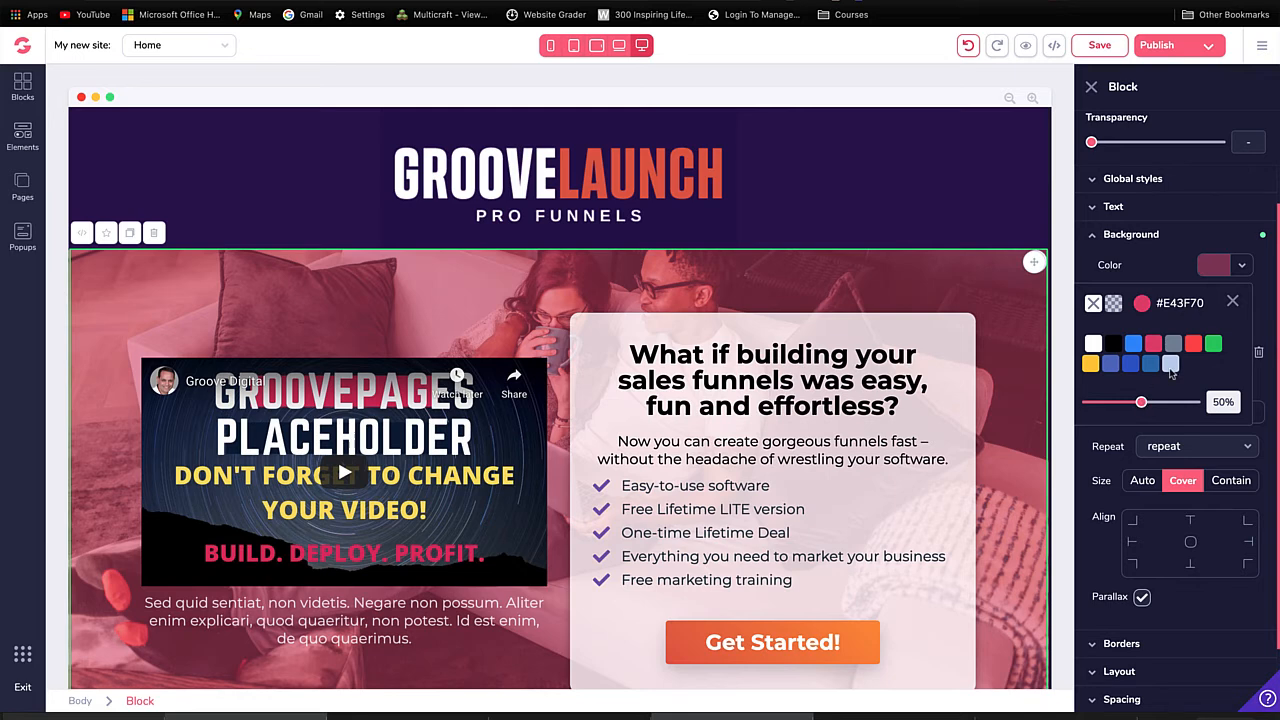
Step: Change the hero block's background overlay color to red and close the color picker
left_click(1194, 358)
left_click(1194, 412)
left_click(1232, 301)
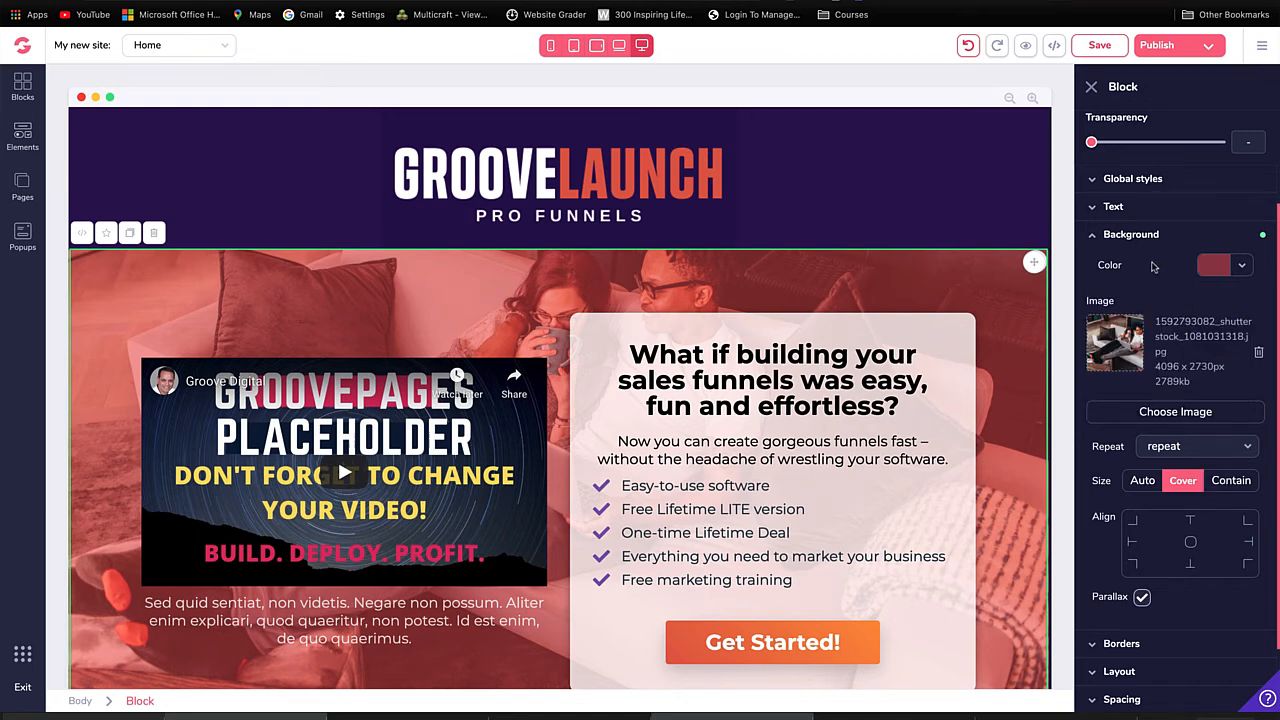
Step: Set the hero block's hover background color to the light red #FE6C6C with 30% transparency
scroll(1155, 270, "up", 3)
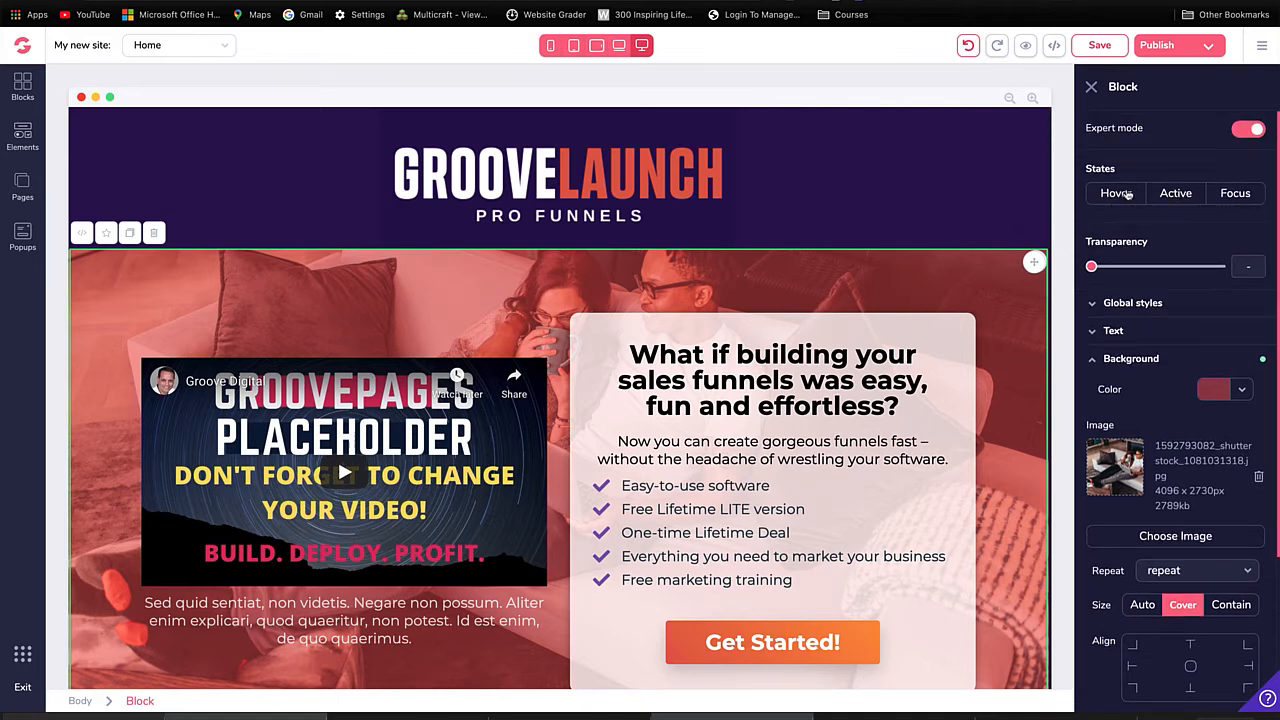
left_click(1124, 195)
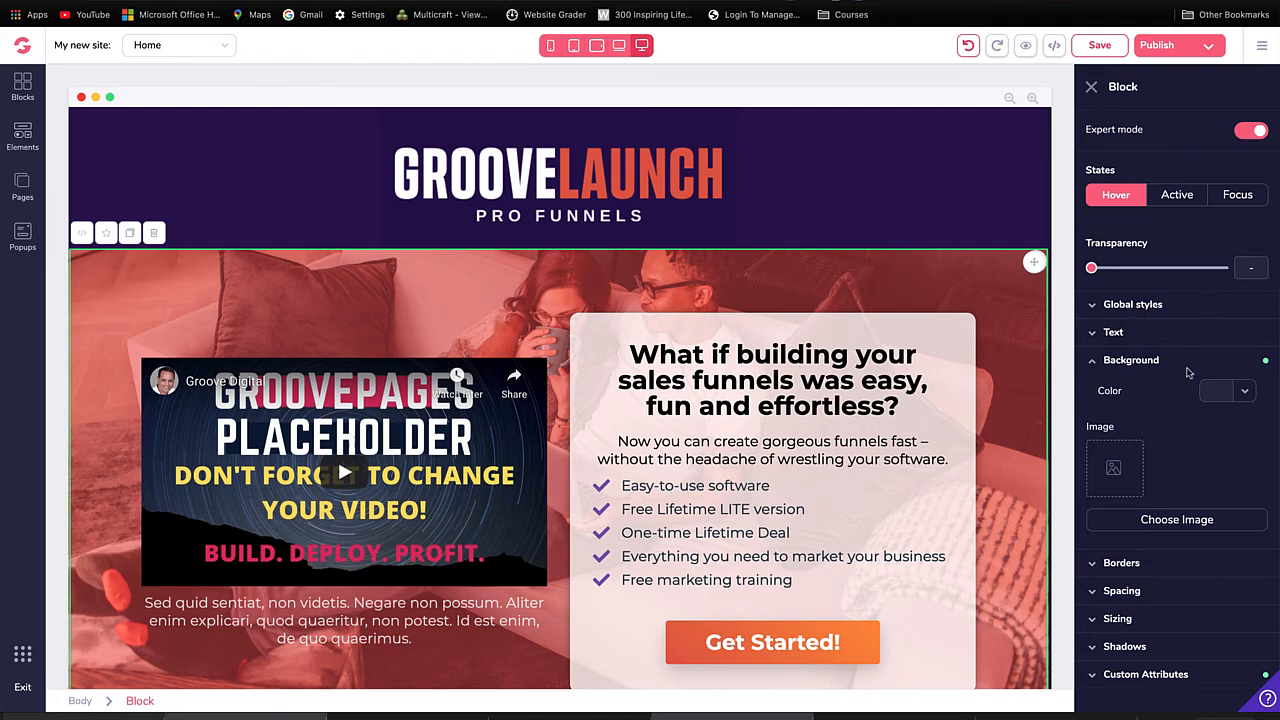
left_click(1246, 398)
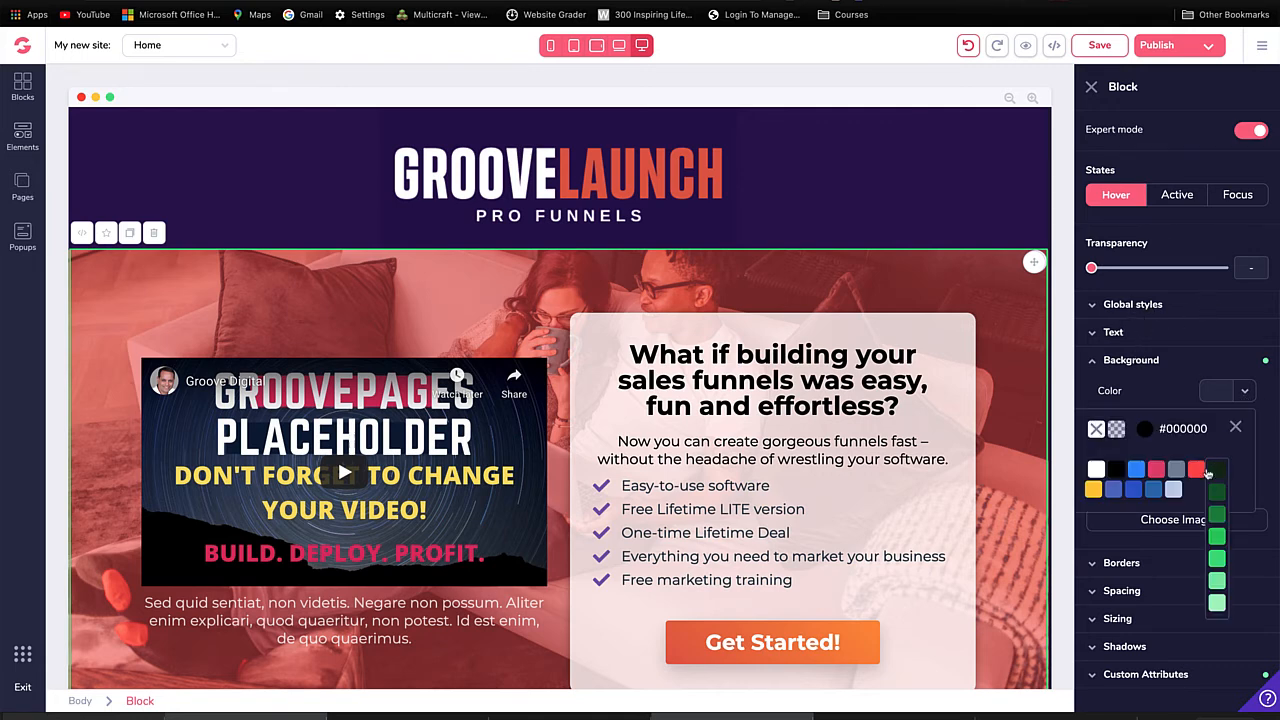
left_click(1202, 474)
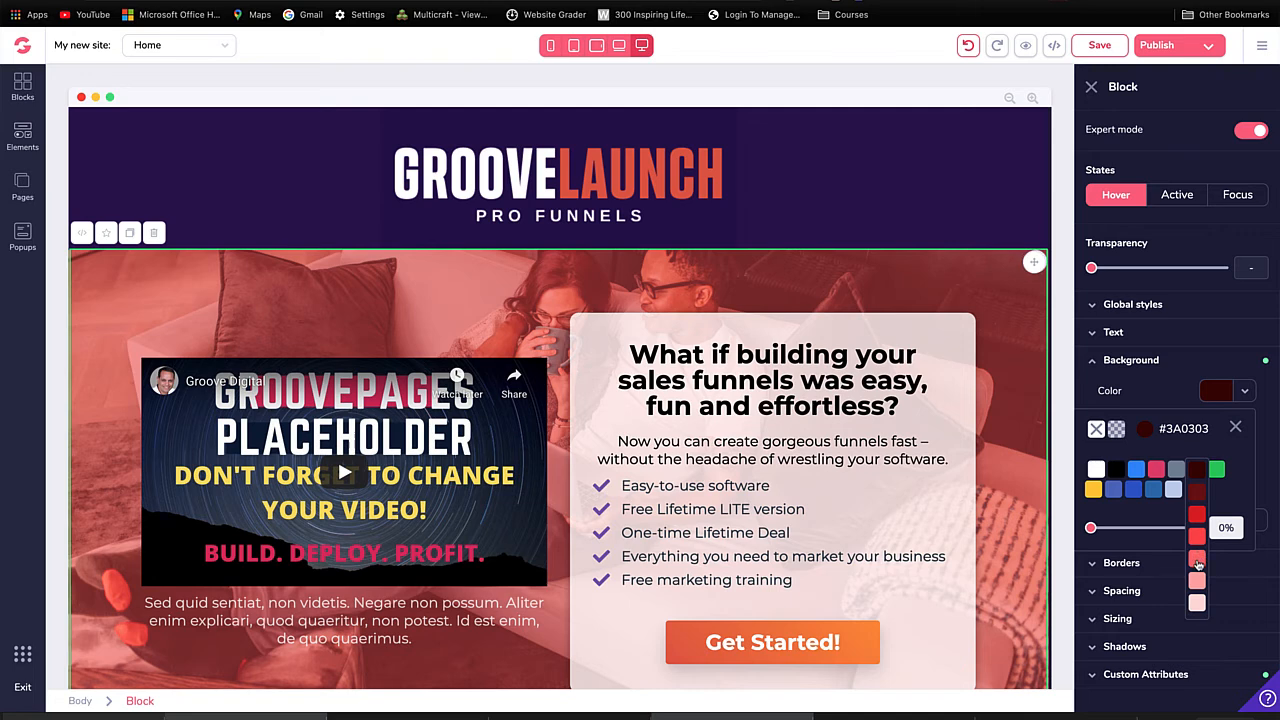
left_click(1198, 560)
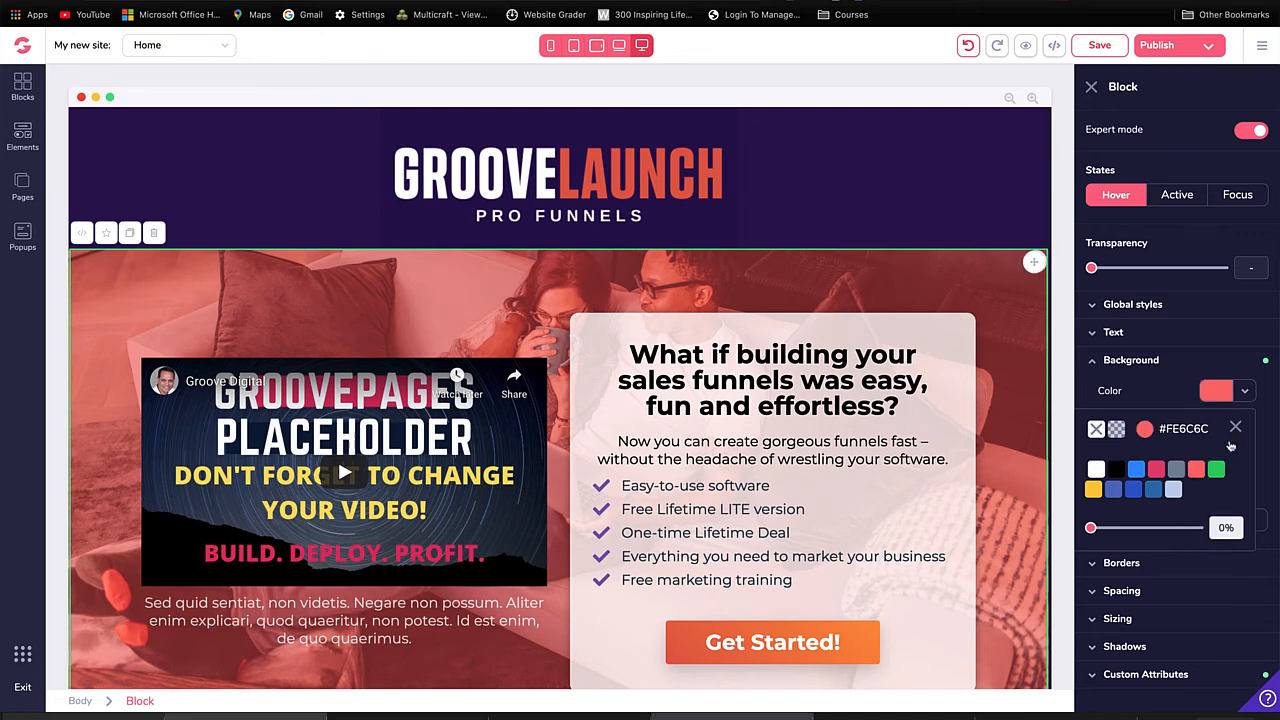
left_click_drag(1093, 530, 1125, 532)
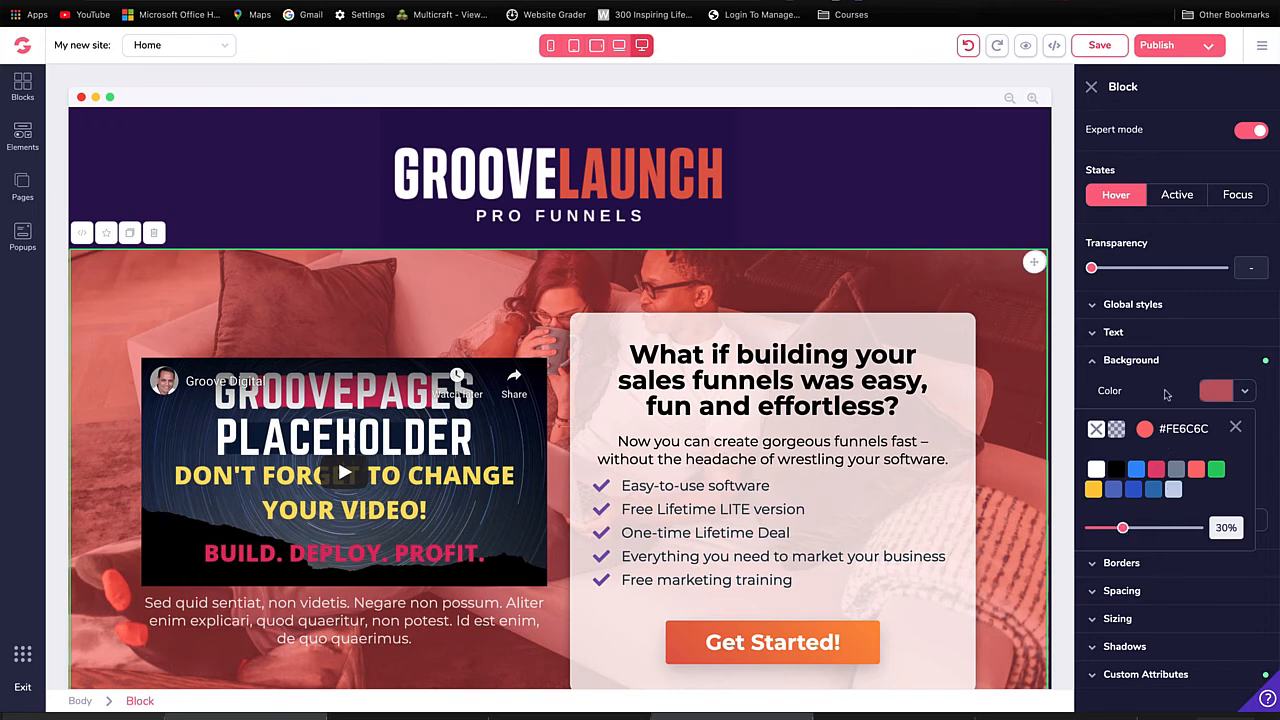
left_click(1235, 428)
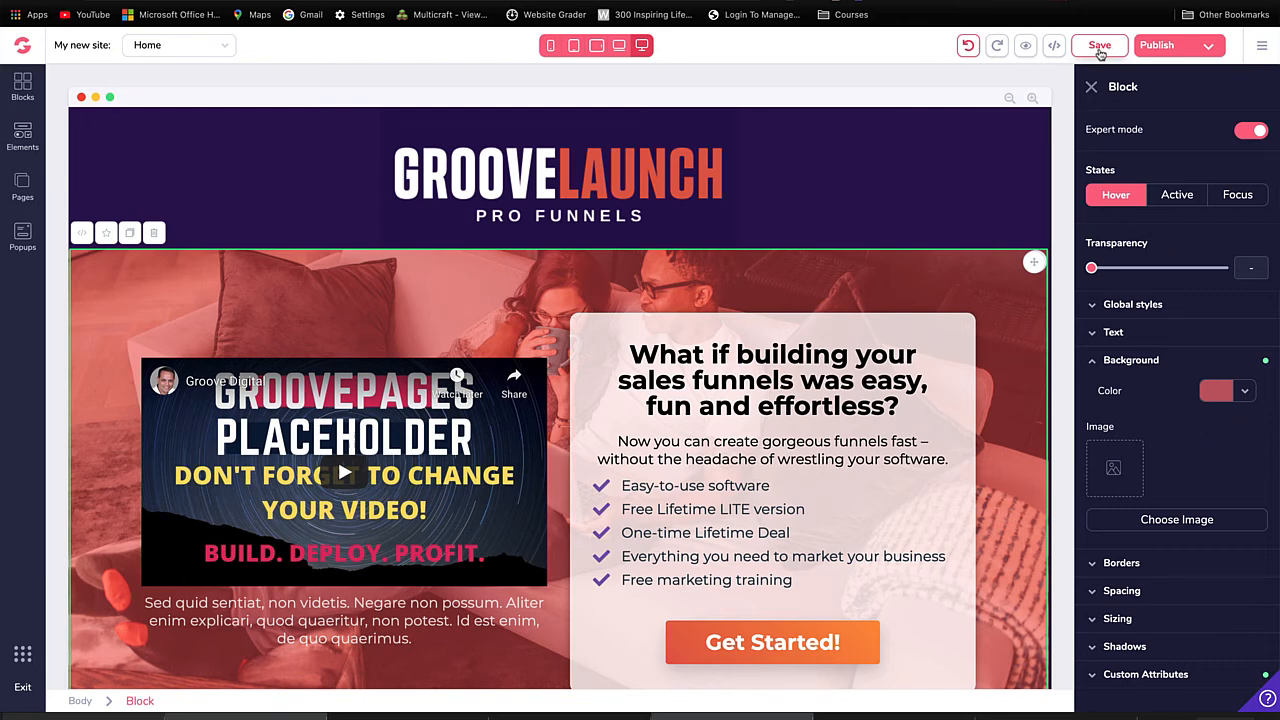
Step: Save the page and check the hero block's overlay and hover colors in the page preview before returning to the editor
left_click(1099, 46)
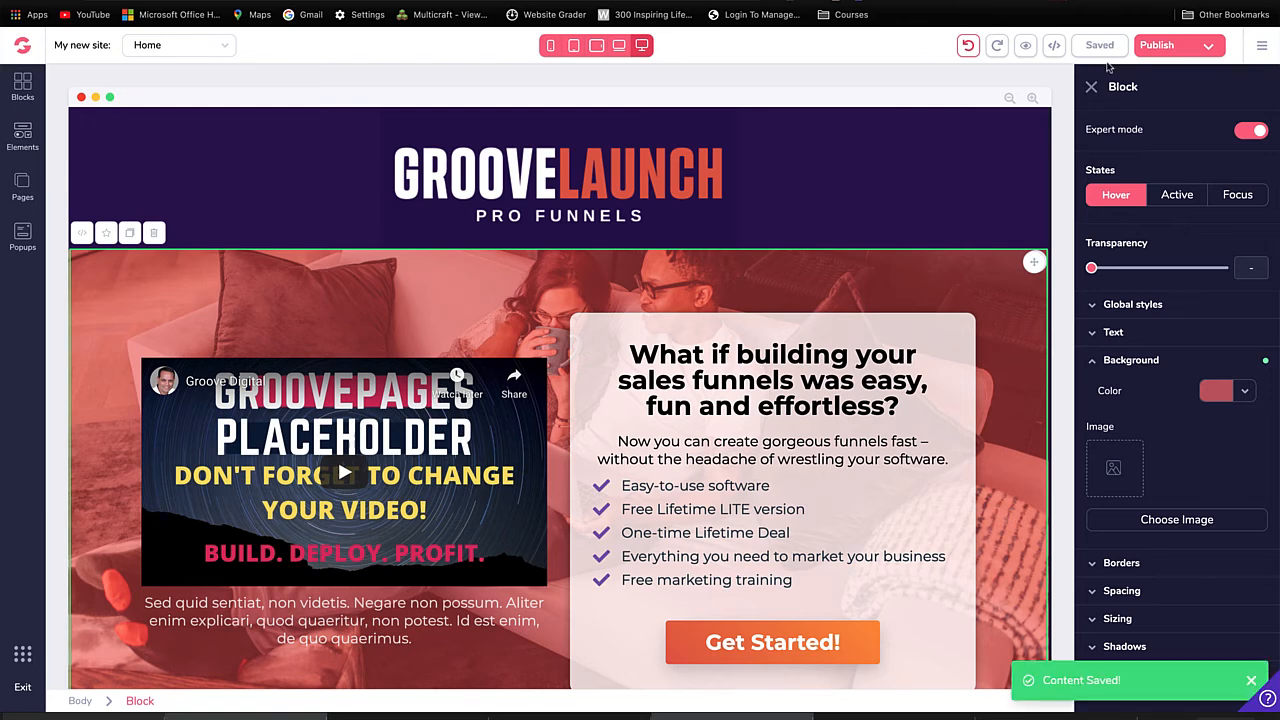
left_click(1026, 47)
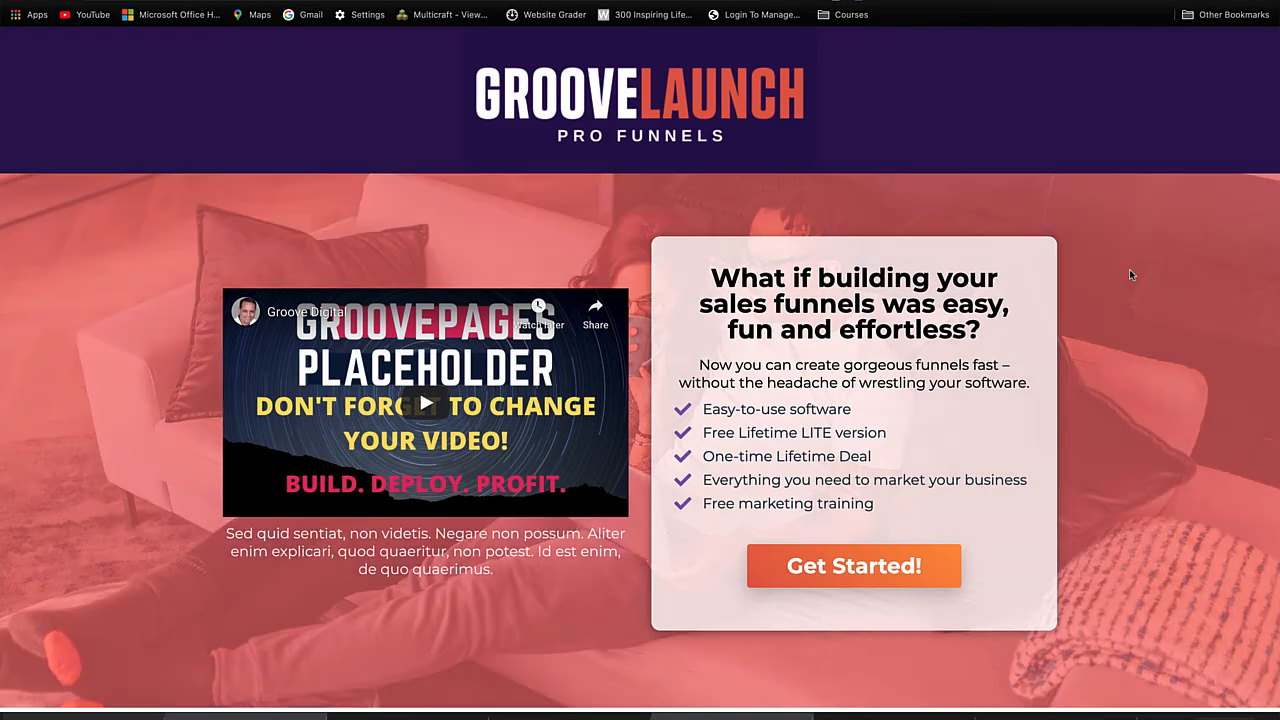
scroll(1138, 266, "down", 2)
scroll(1138, 264, "down", 1)
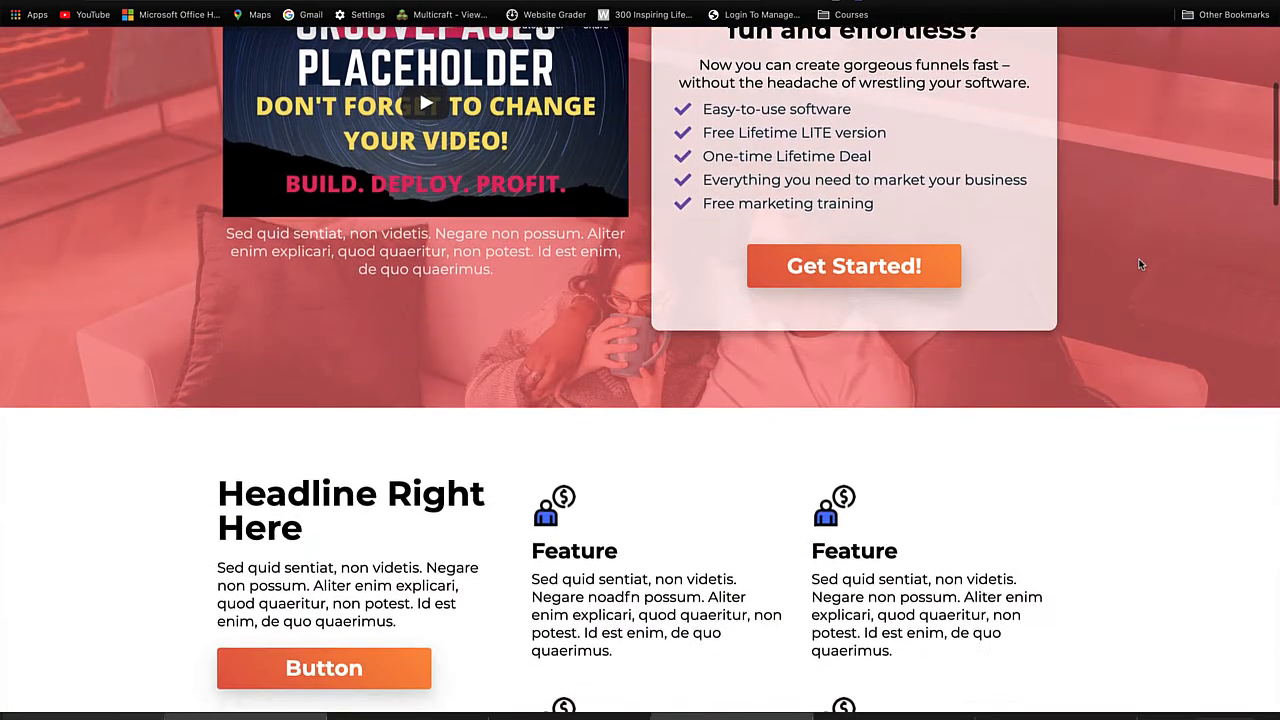
scroll(1138, 264, "up", 3)
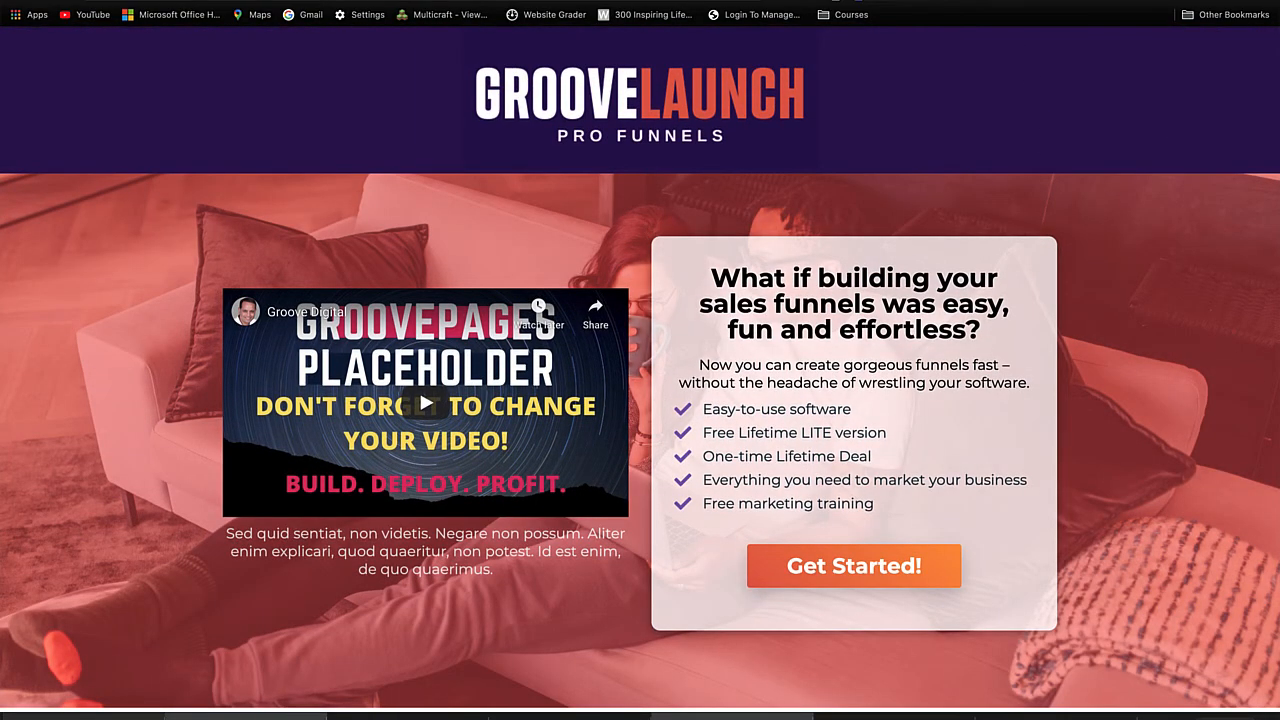
key("ctrl+shift+Tab")
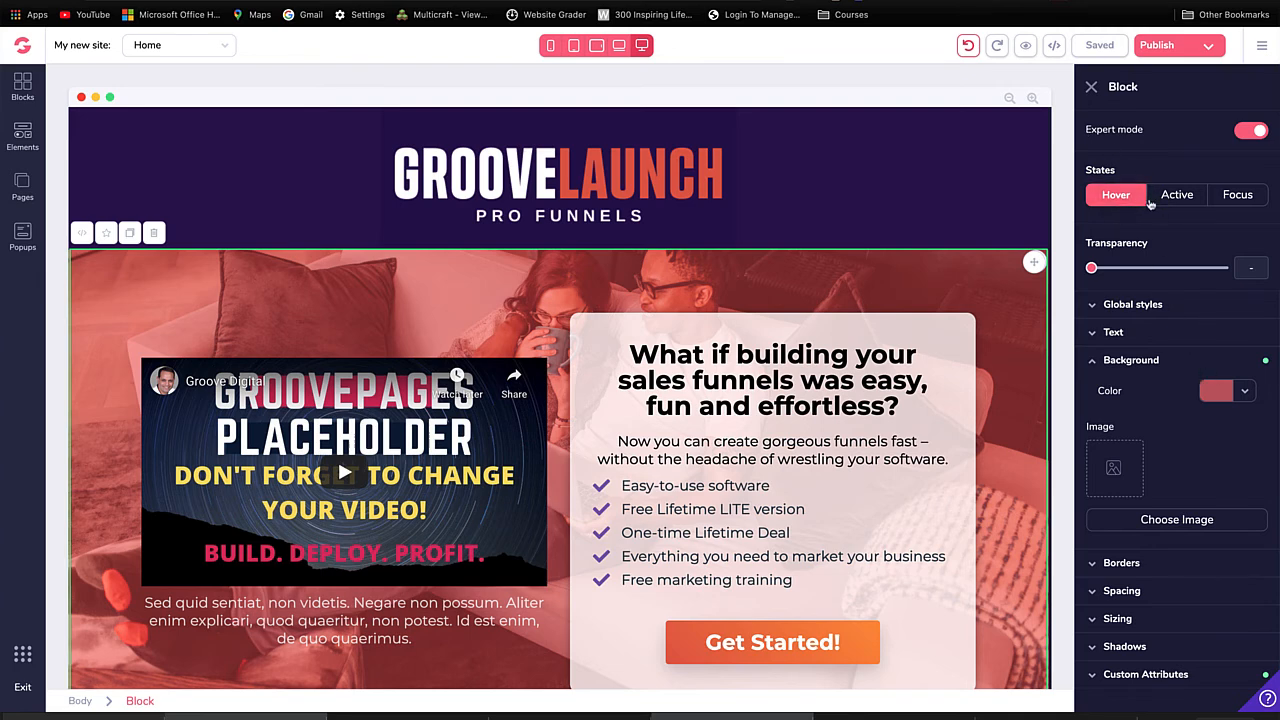
Step: Clear the hero block's background color in its default, non-hover state and close the color picker
left_click(1132, 197)
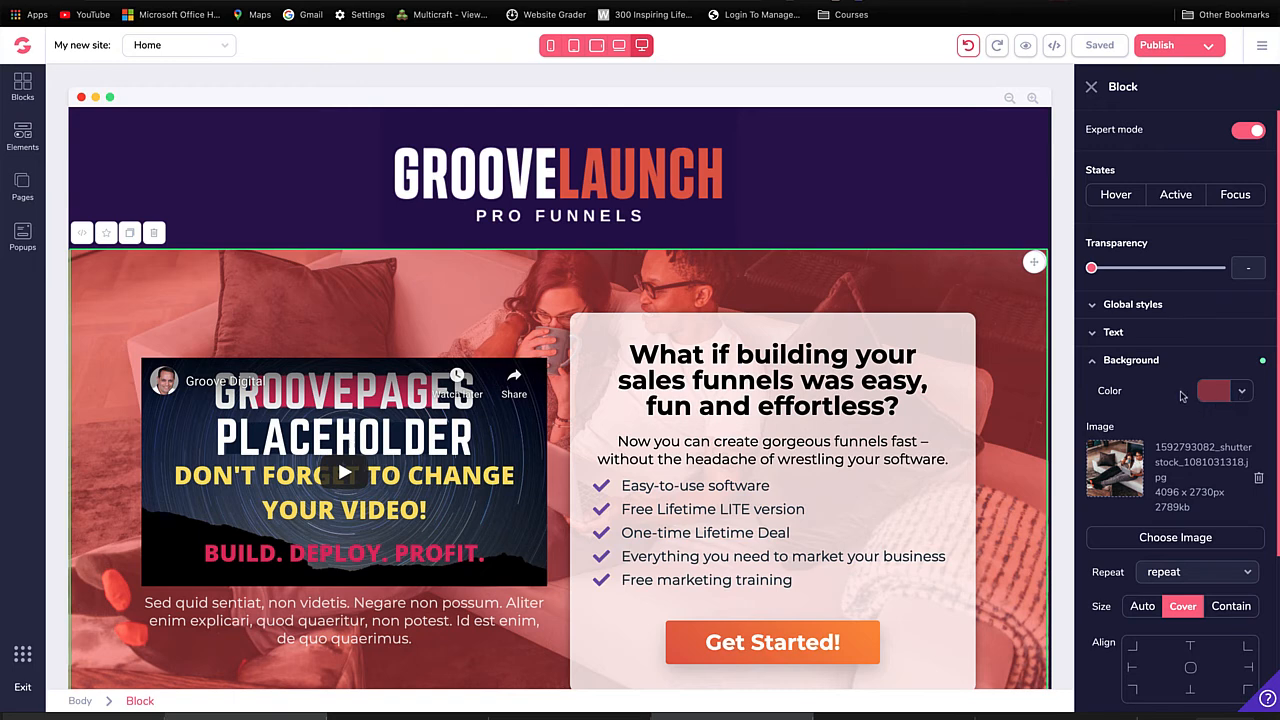
left_click(1238, 398)
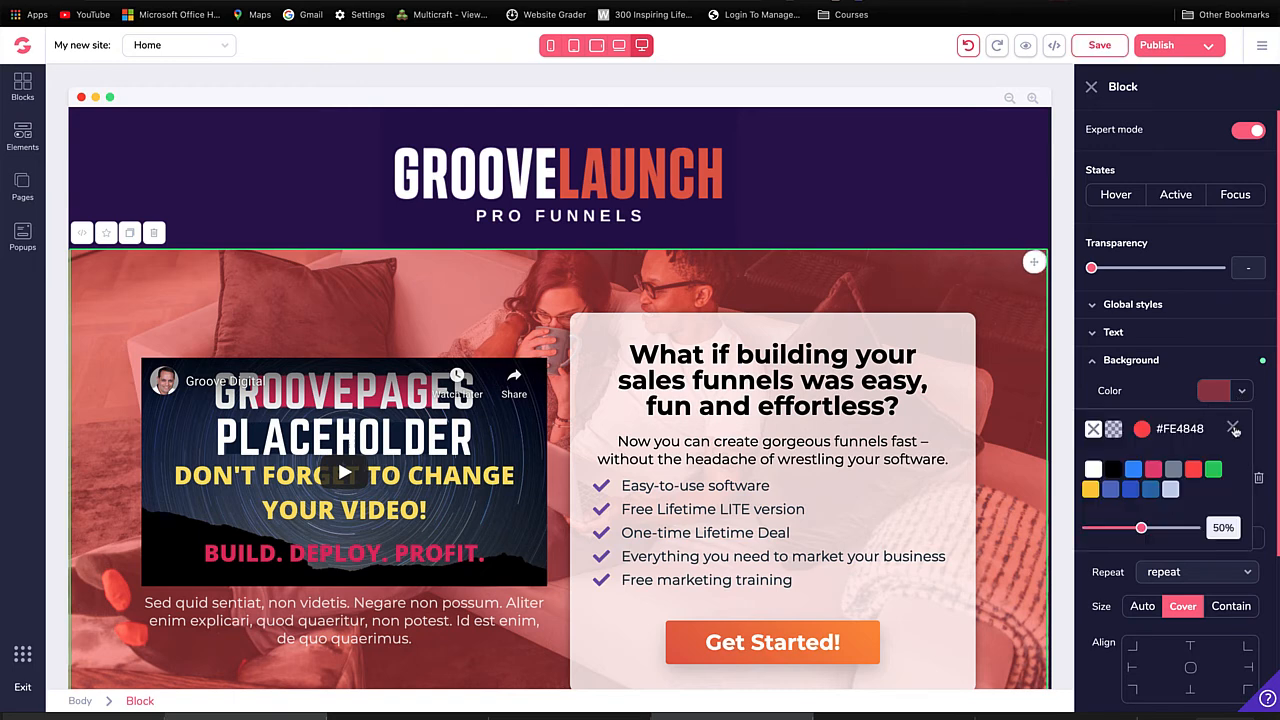
left_click(1233, 427)
left_click(1216, 398)
left_click(1095, 430)
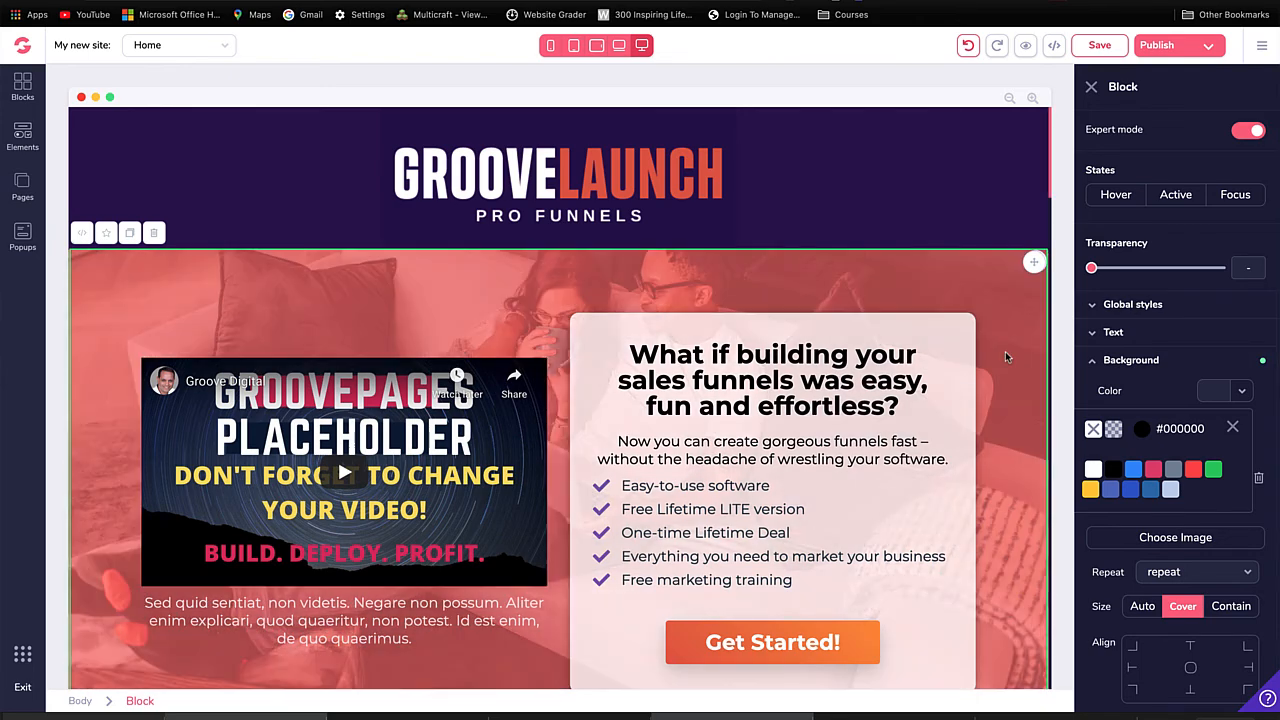
scroll(1268, 350, "down", 1)
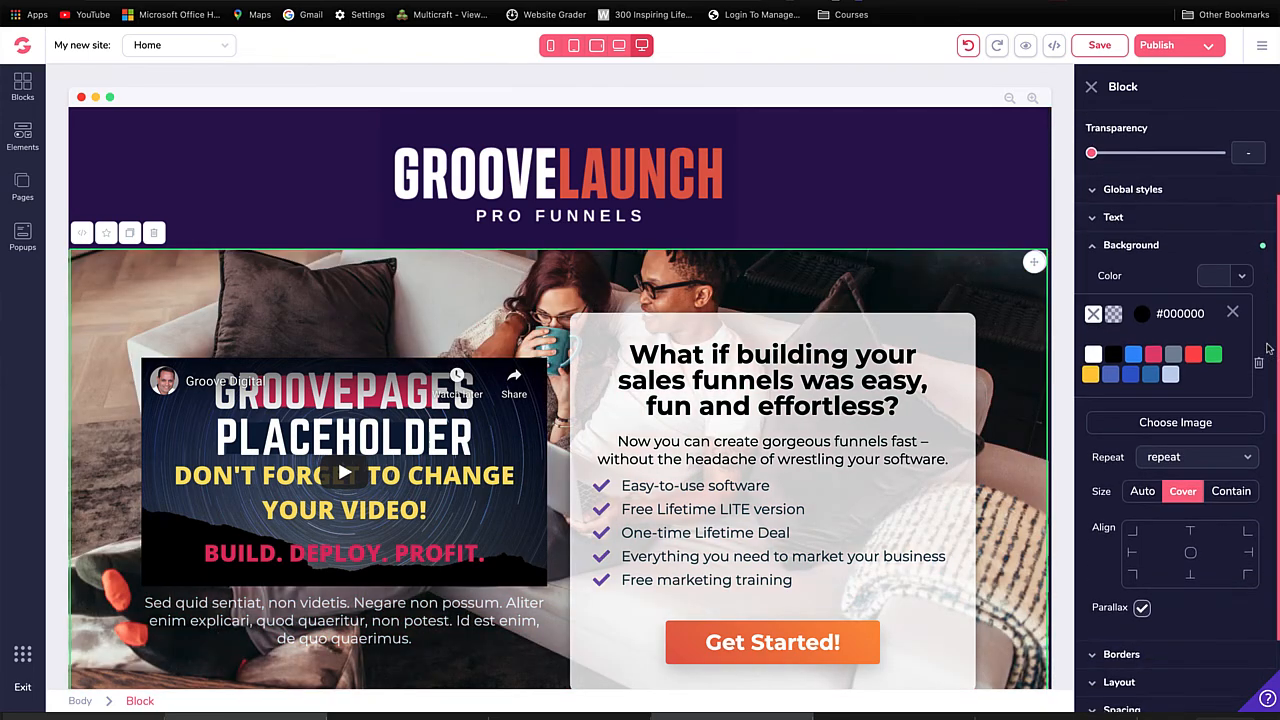
scroll(1074, 348, "down", 1)
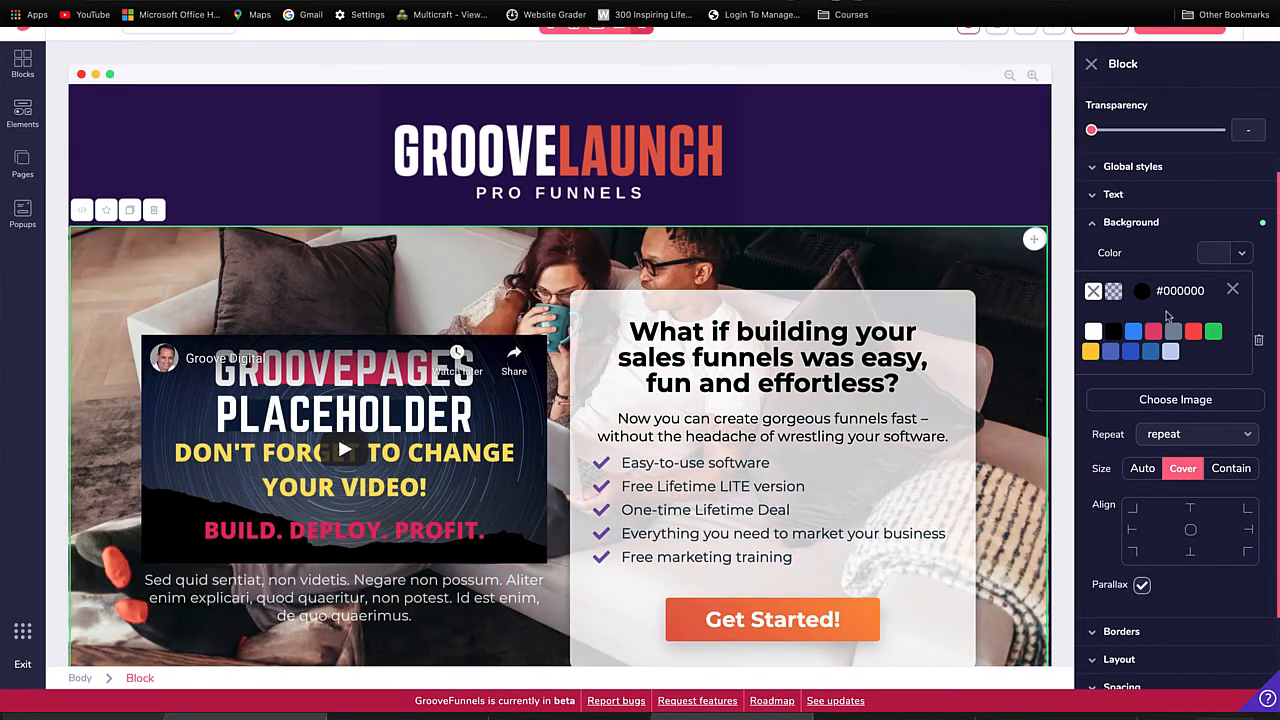
left_click(1242, 256)
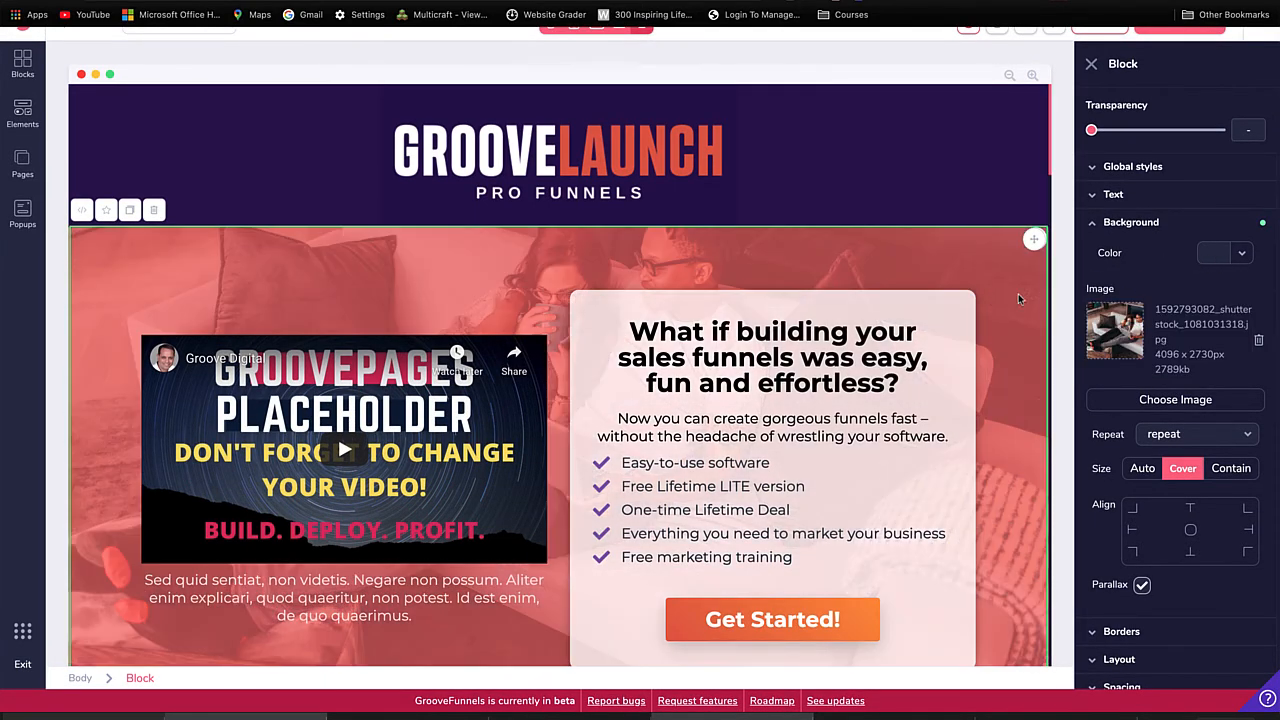